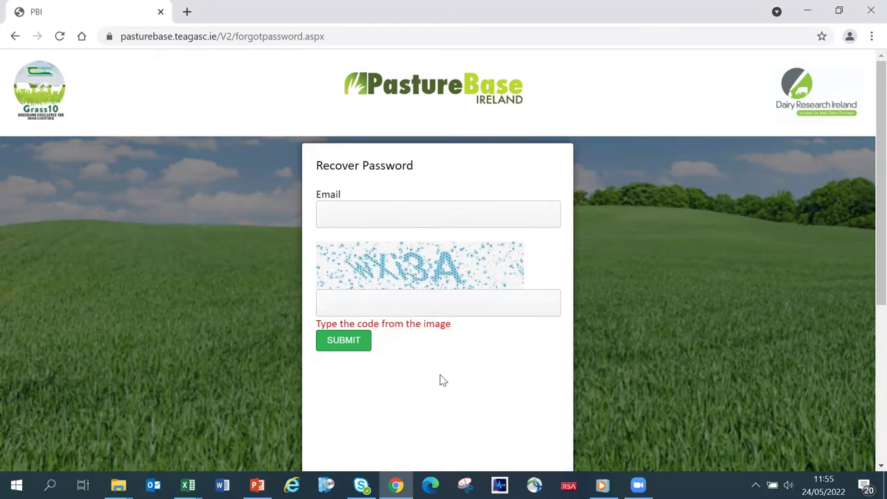
left_click(183, 35)
type("www.")
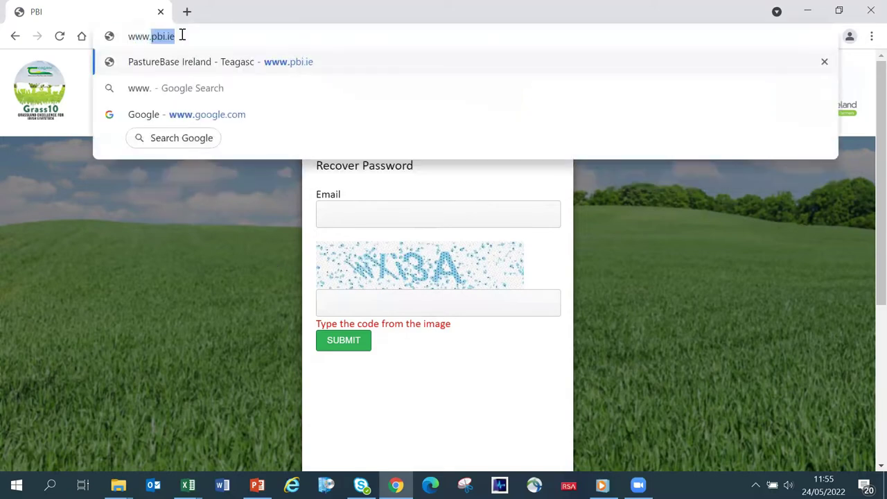
type("pbi.ie")
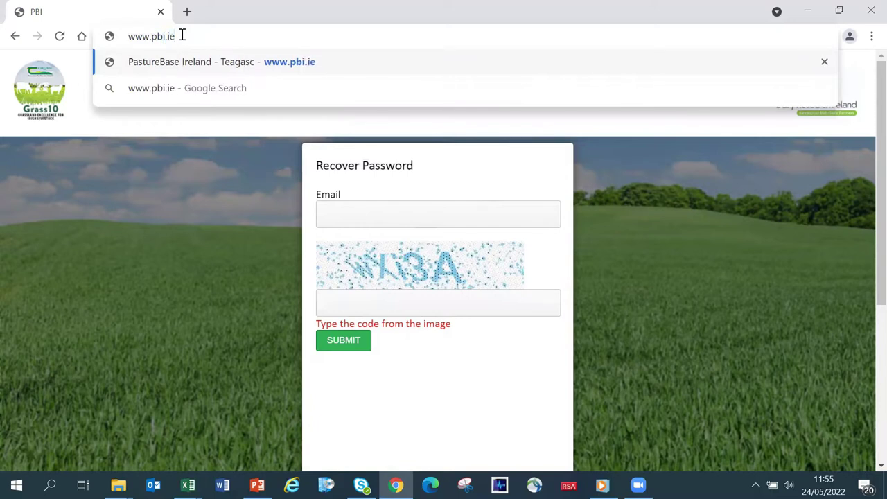
key("Return")
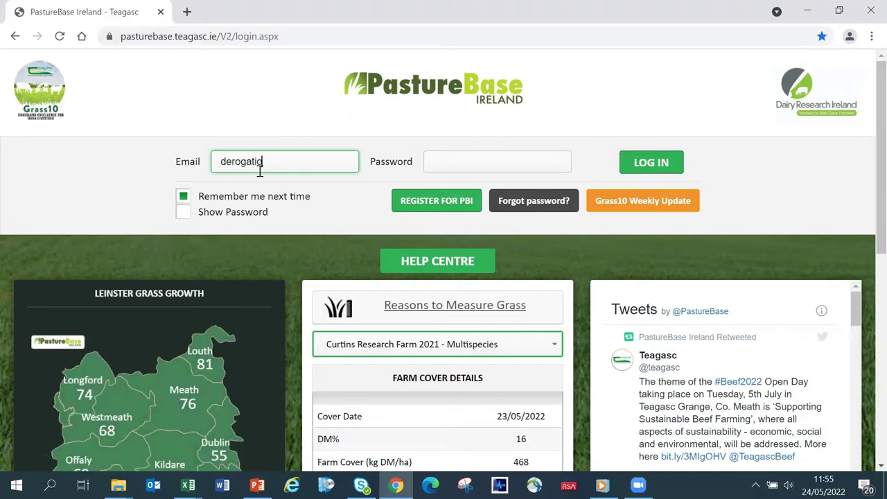
- Log in to PastureBase Ireland with the account's e-mail address and password
type("@teagasc.ie")
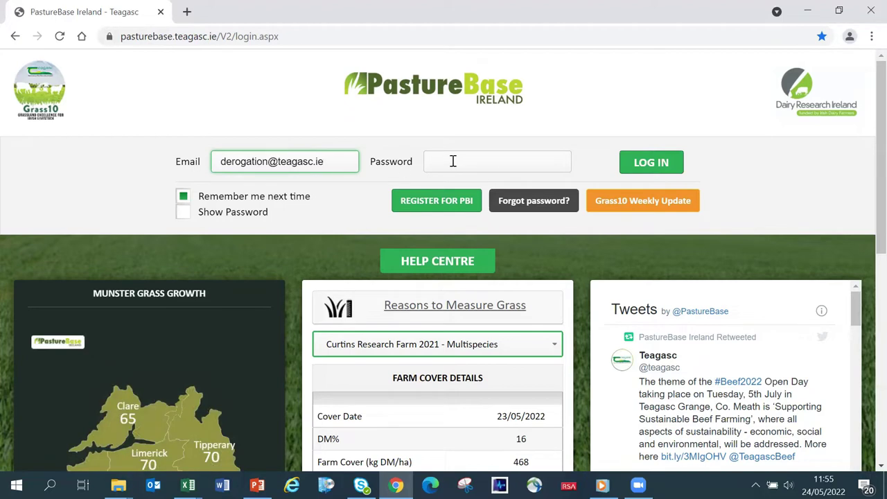
left_click(453, 161)
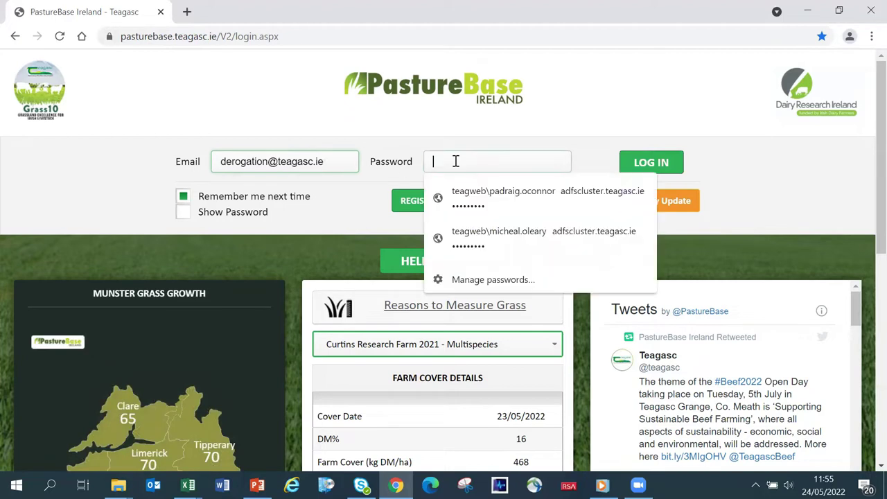
type("•••••")
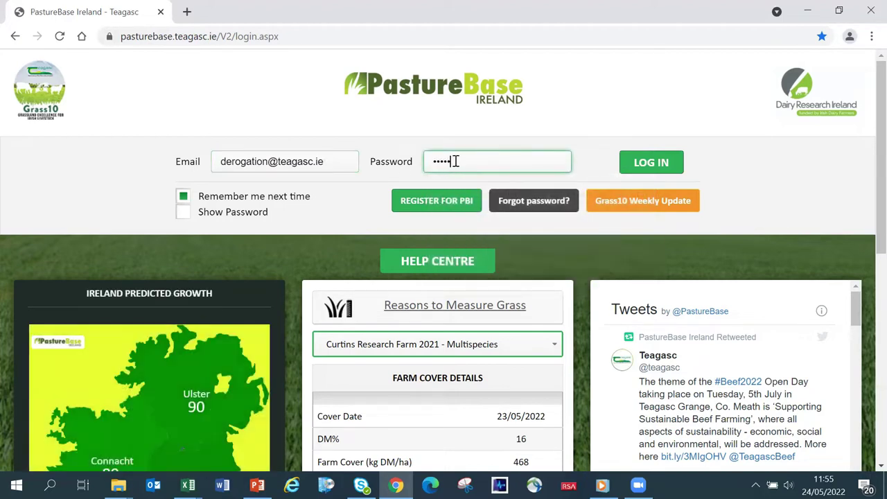
left_click(653, 164)
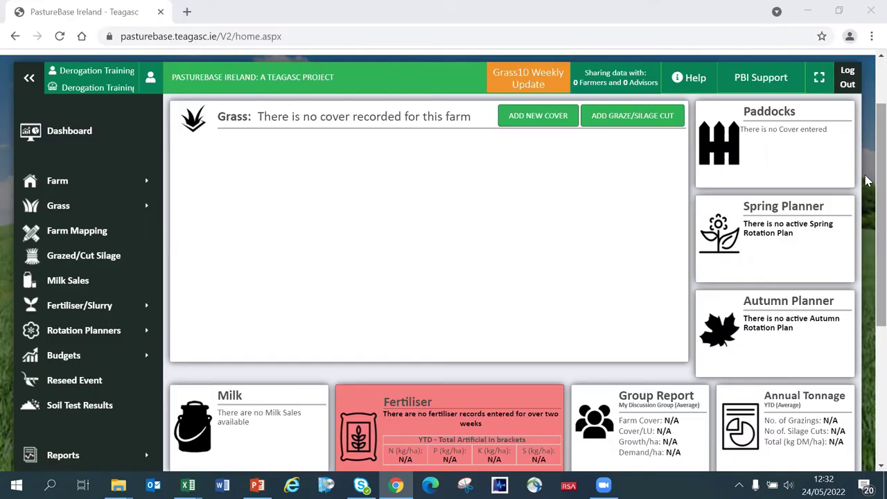
left_click(867, 180)
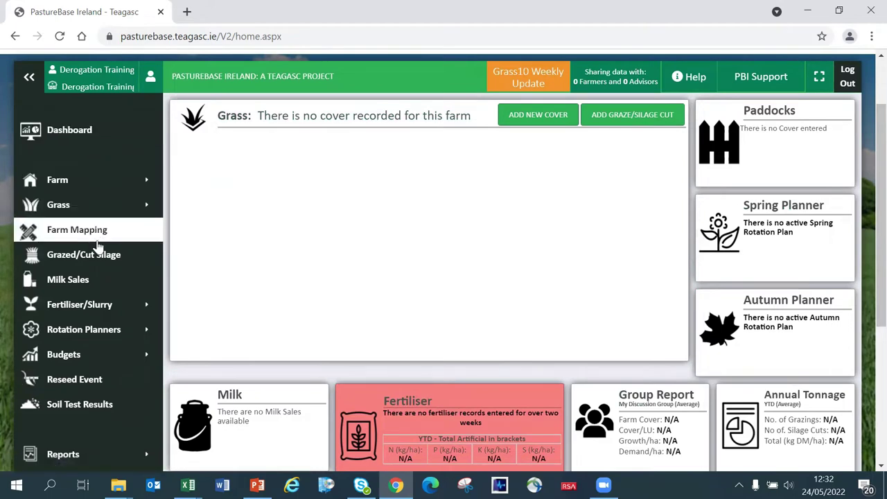
mouse_move(117, 186)
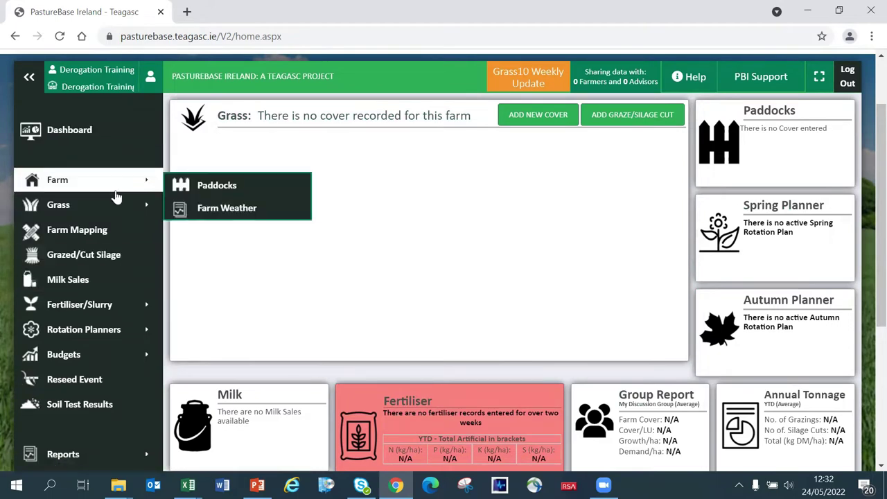
mouse_move(126, 210)
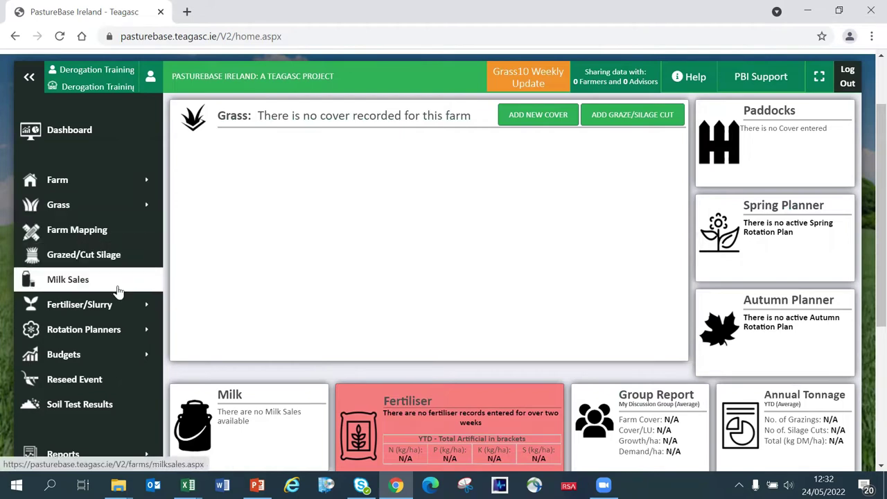
mouse_move(132, 308)
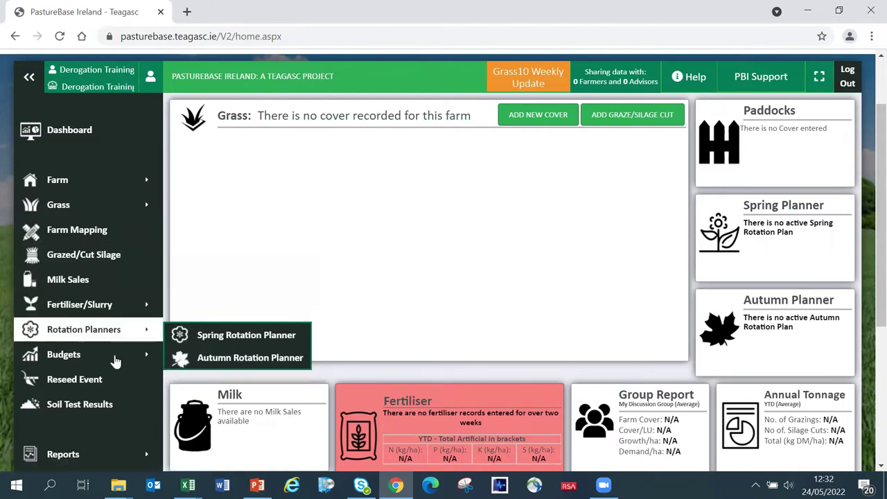
mouse_move(107, 358)
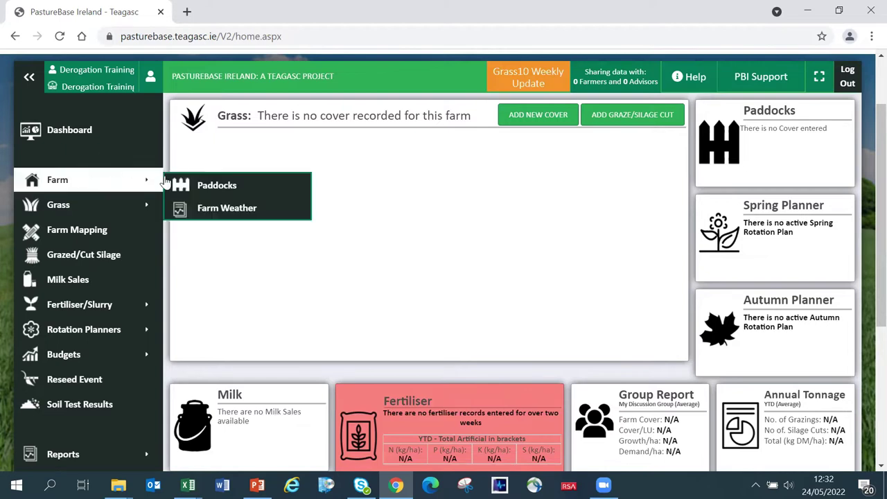
- Open the farm's Paddocks page and start a new paddock entry
left_click(217, 189)
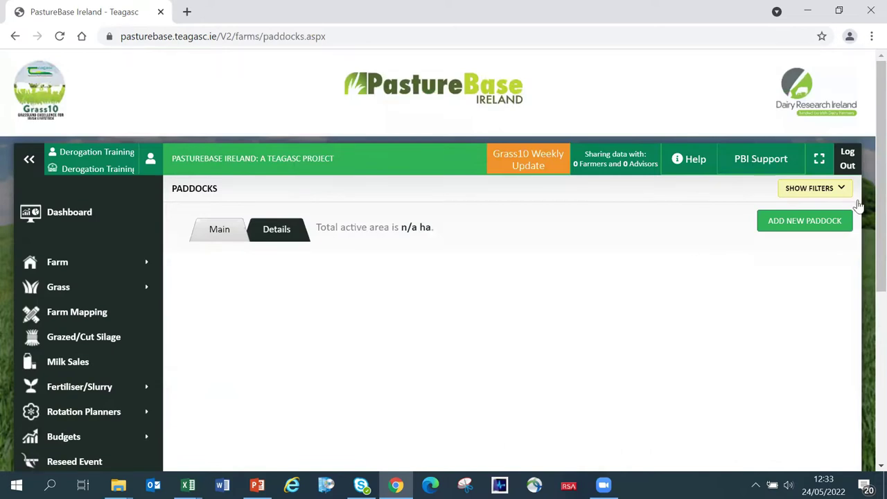
scroll(866, 160, "down", 1)
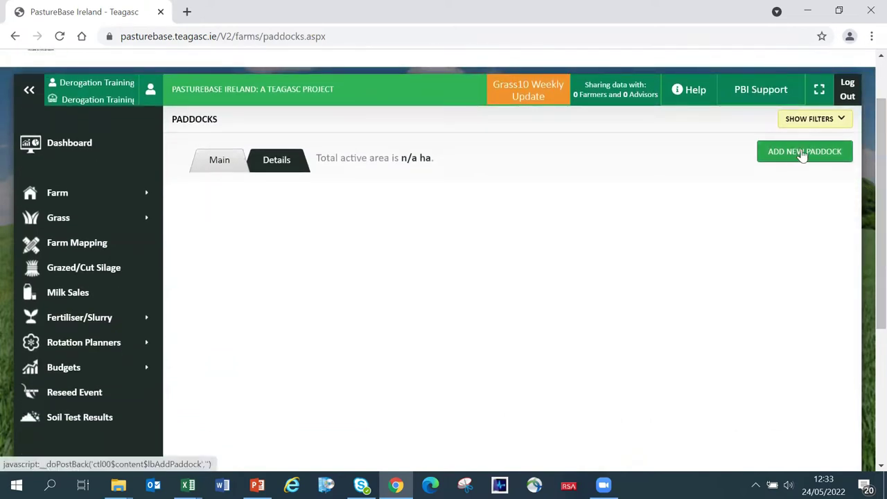
left_click(803, 154)
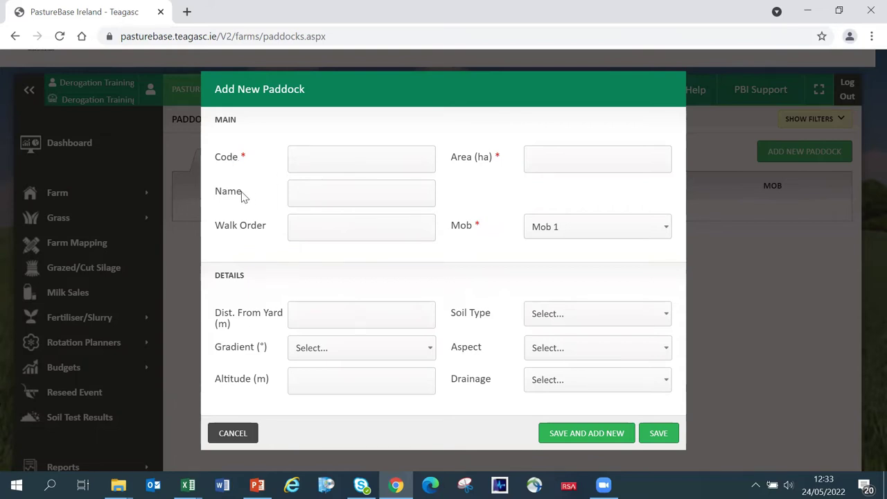
- Enter a paddock with code 1 and an area of 1.5 ha, and save it while continuing to another new paddock
left_click_drag(235, 198, 218, 200)
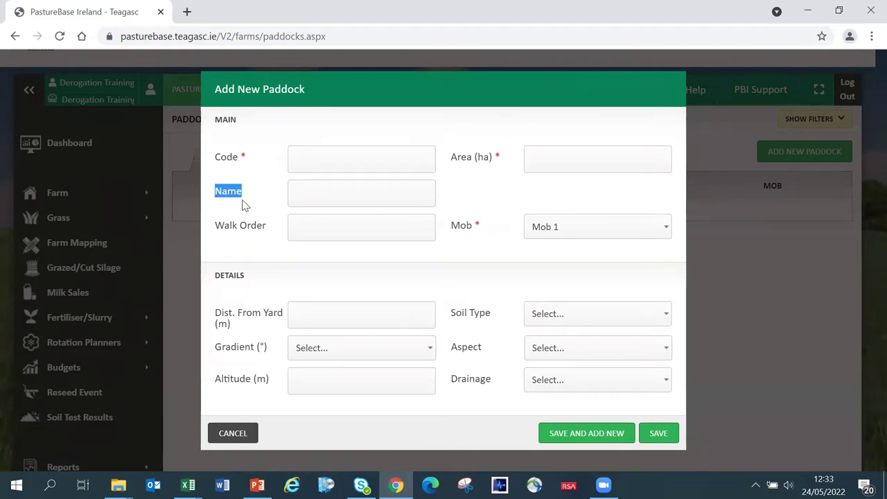
left_click(248, 205)
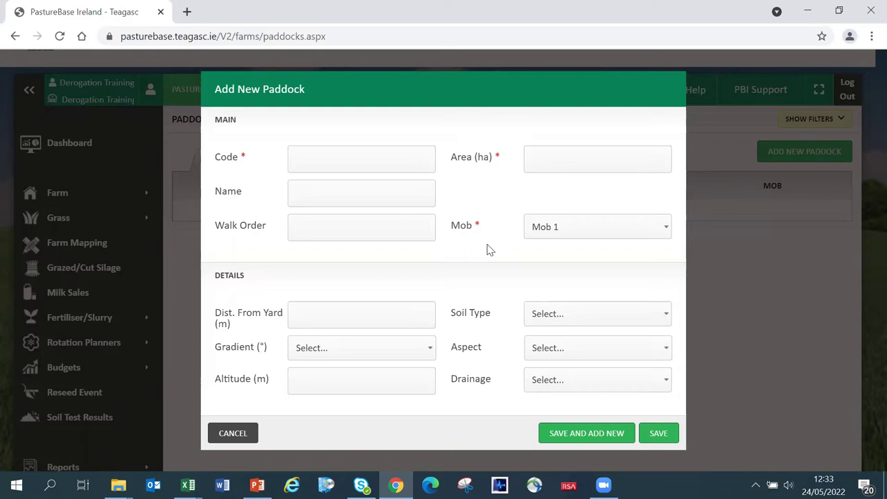
left_click(357, 158)
type("1")
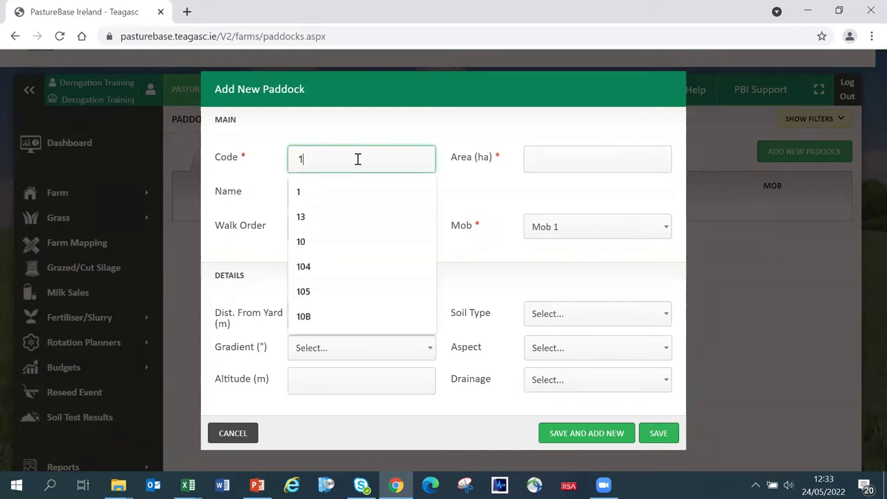
left_click(469, 184)
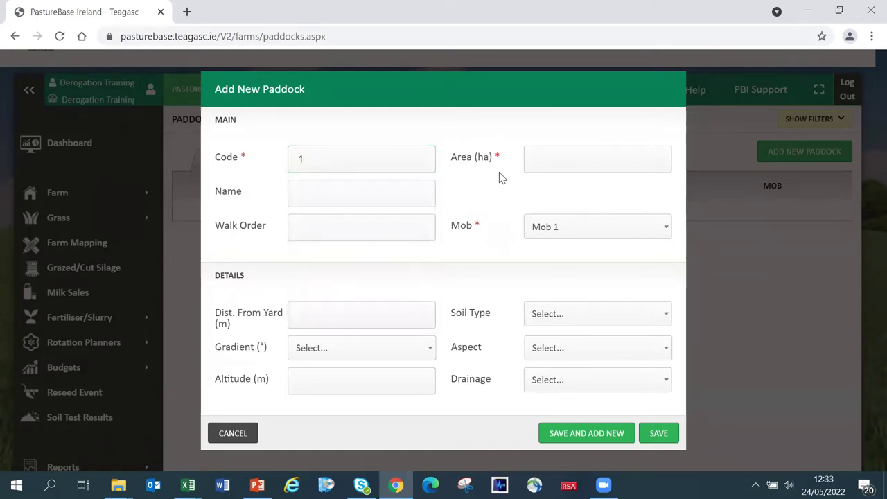
left_click(542, 163)
type("1.5")
left_click(487, 205)
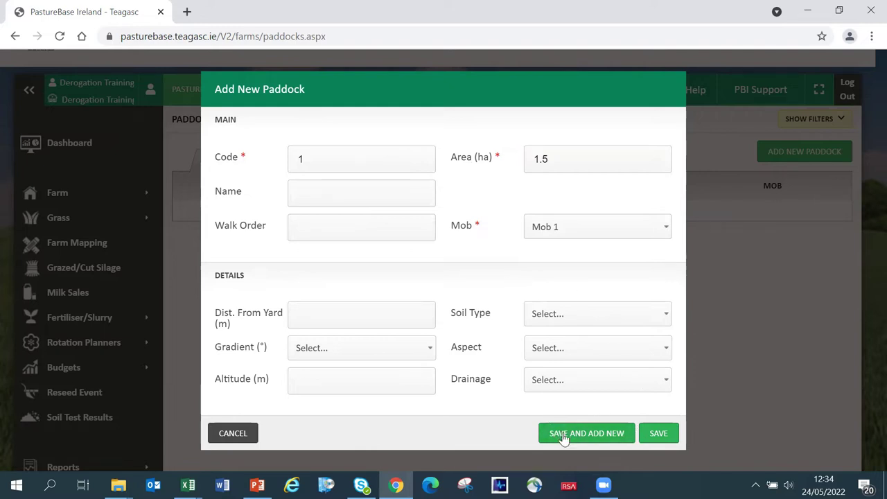
left_click(588, 435)
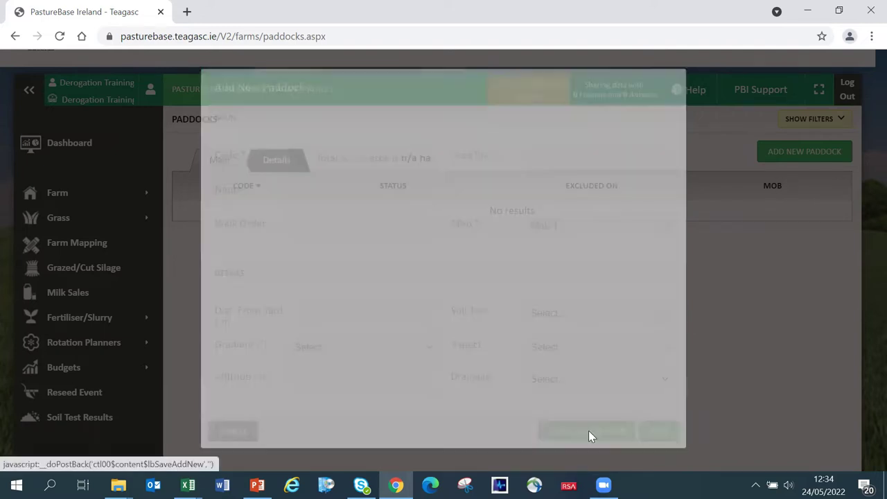
- Enter a paddock with code 2, area 2 ha and name Fort, and save it while continuing to another new paddock
left_click(368, 162)
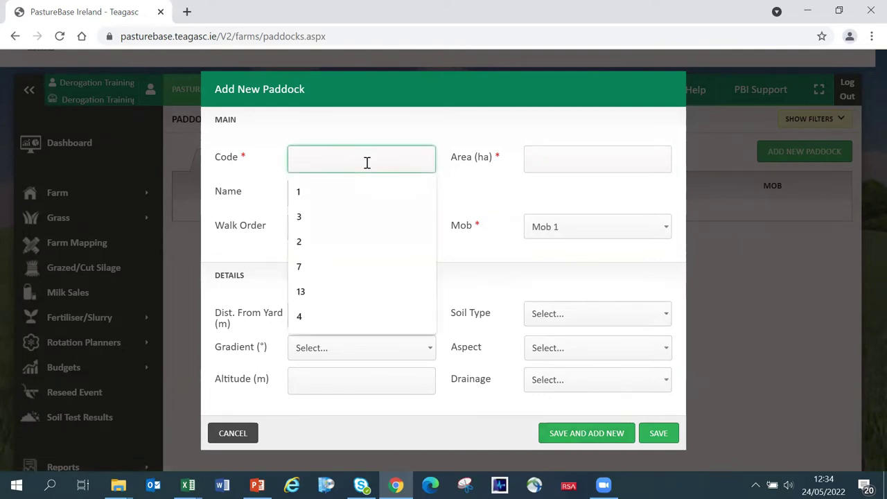
type("2")
left_click(540, 161)
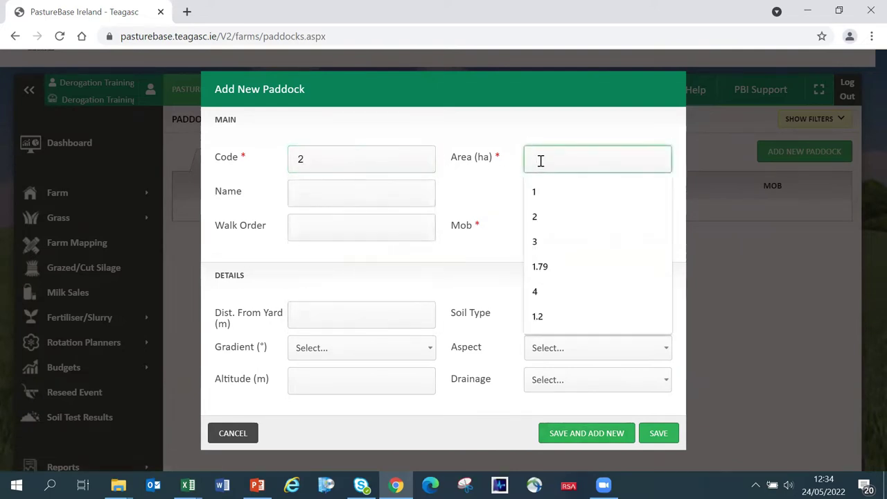
type("2")
left_click(404, 198)
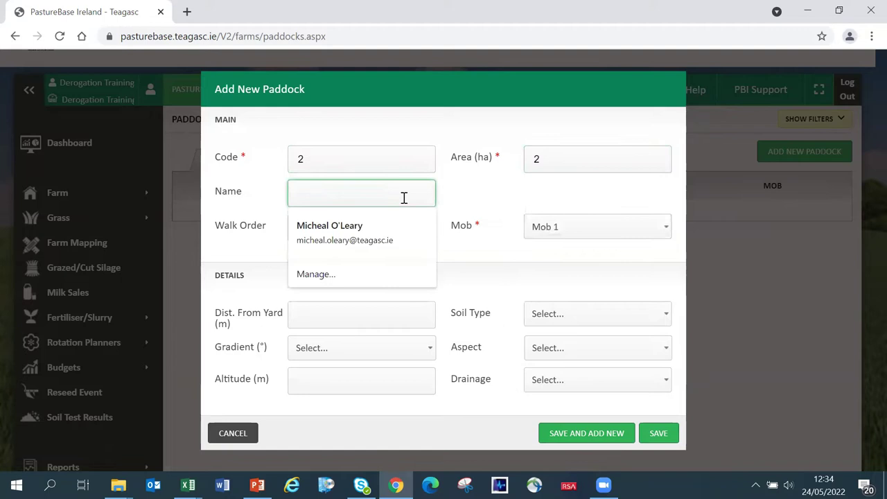
type("Fort")
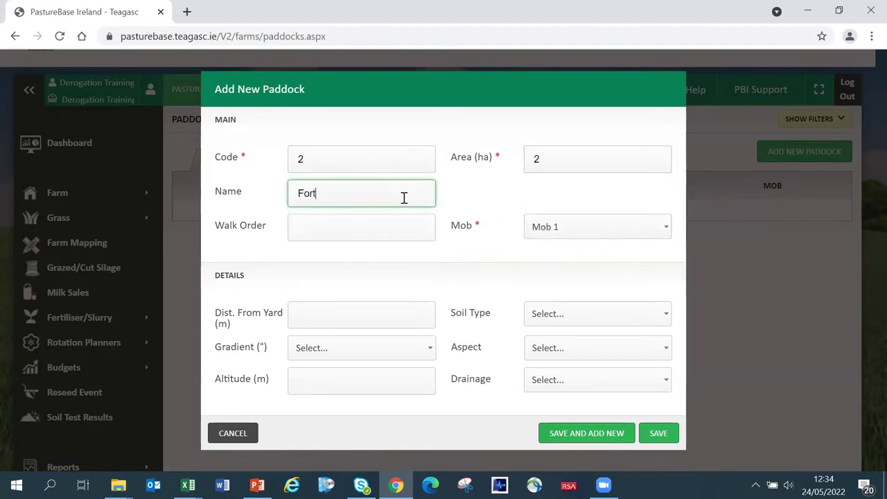
left_click(614, 435)
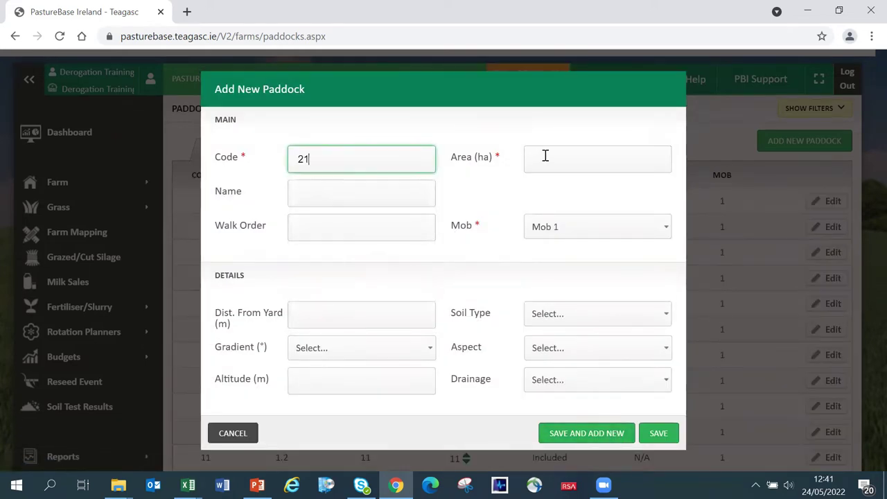
- Set the area of new paddock 21 to 1.71 ha and save it as the last entry
left_click(546, 156)
type("1.")
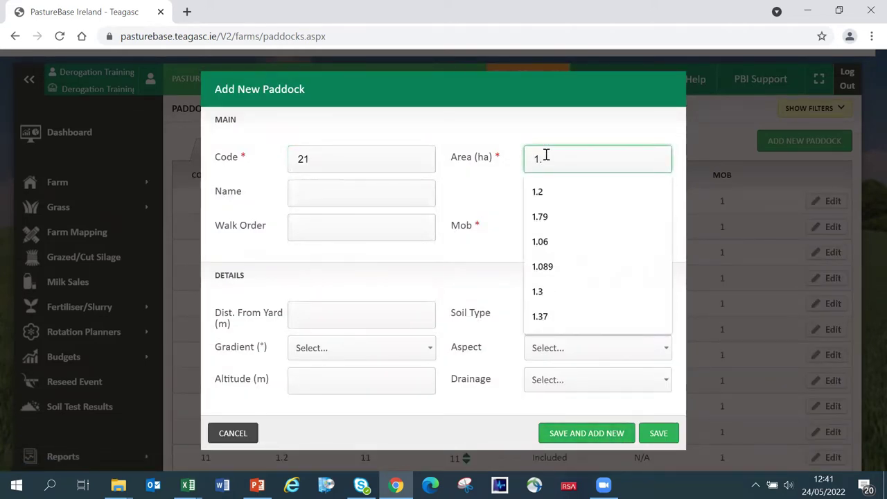
type("71")
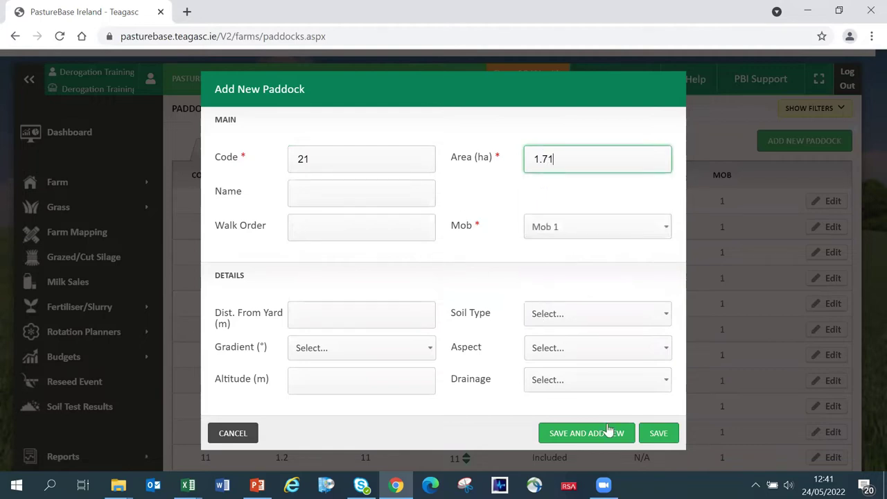
left_click(660, 433)
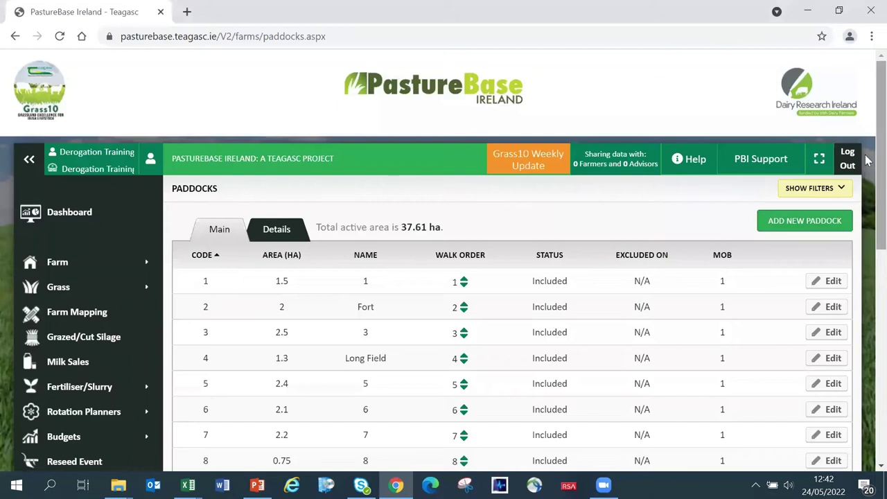
- Review the farm's total active area and the full paddock list, checking each paddock's code, area, name and walk order
scroll(866, 180, "down", 3)
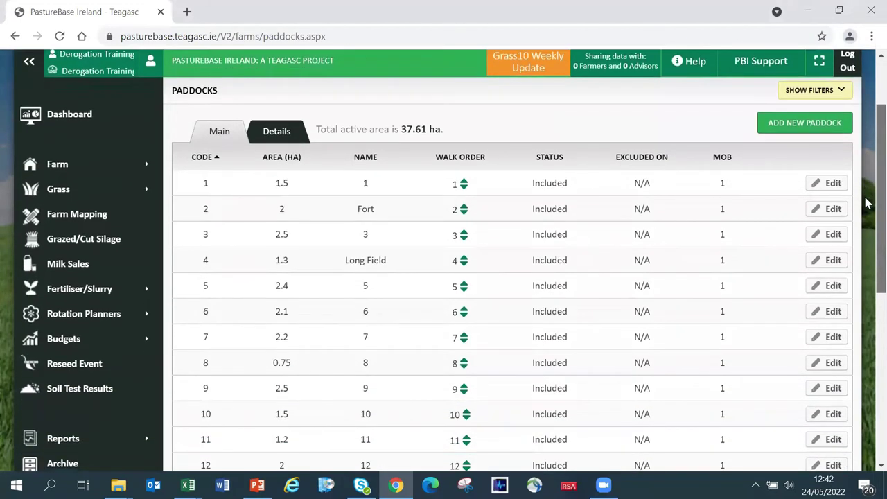
scroll(866, 203, "down", 1)
left_click_drag(402, 122, 431, 122)
left_click(447, 125)
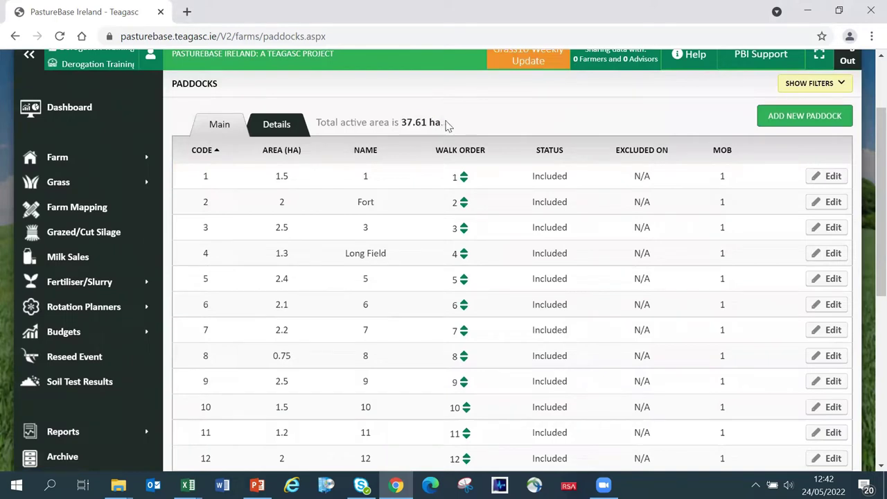
scroll(866, 177, "down", 2)
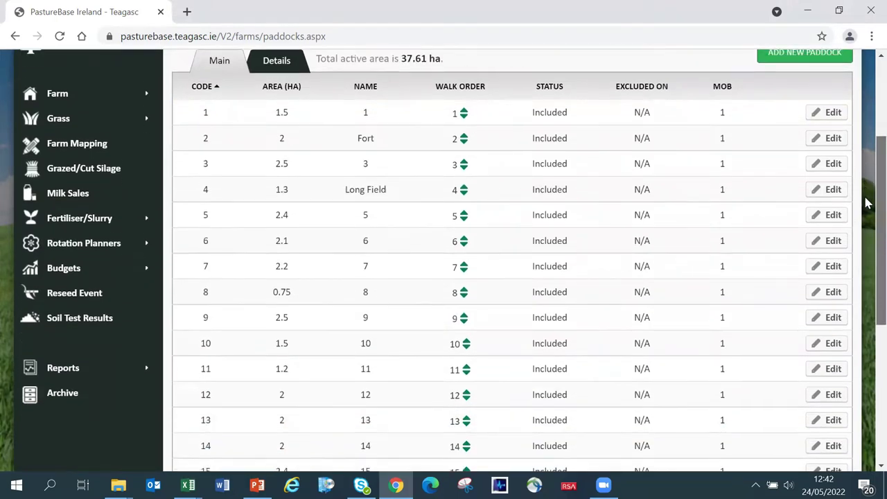
scroll(866, 203, "down", 3)
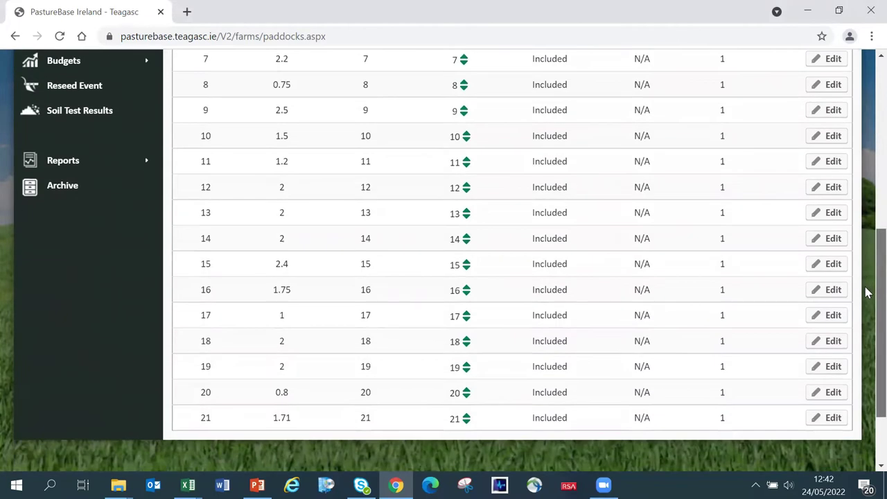
scroll(866, 277, "up", 3)
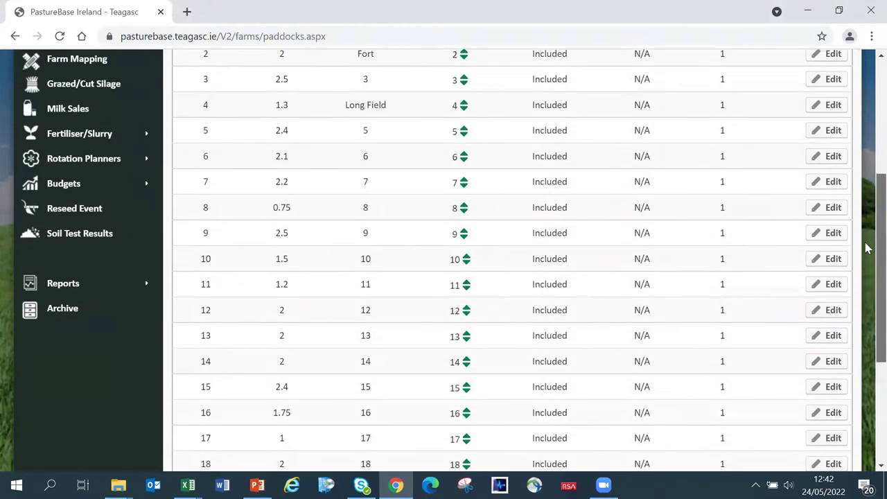
scroll(866, 220, "down", 3)
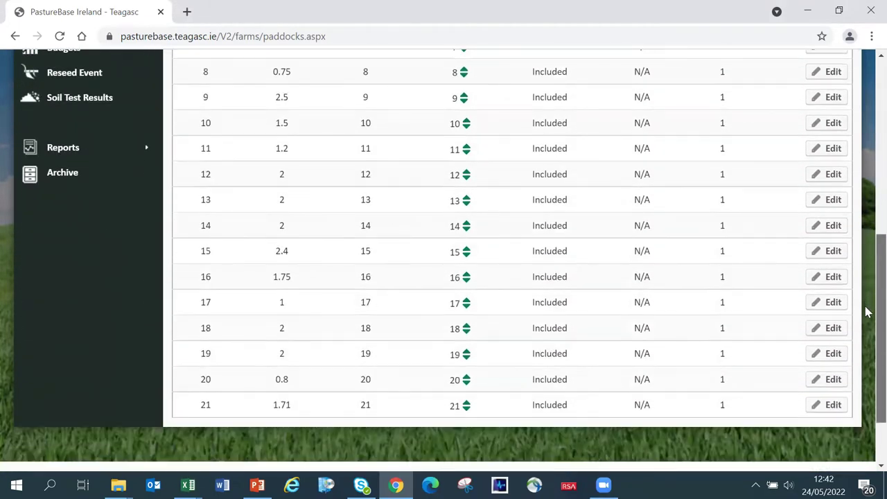
- Open the farm mapping section and start building a new farm map
double_click(202, 408)
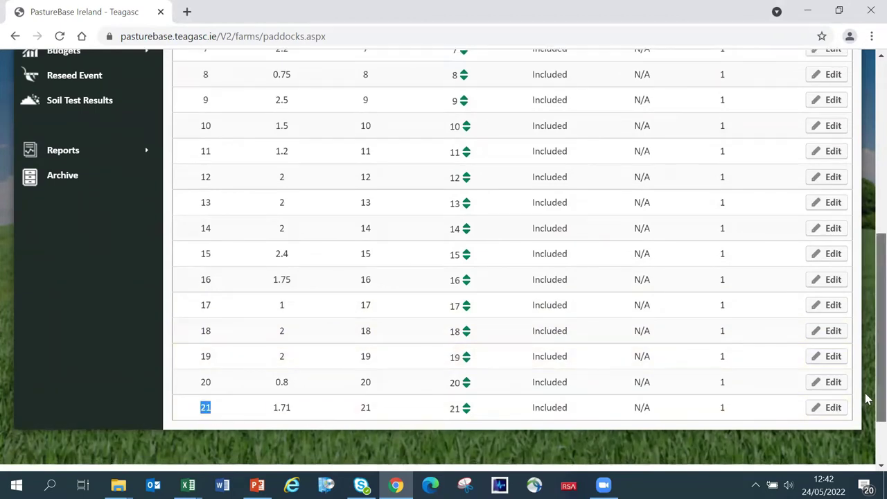
scroll(866, 406, "up", 2)
scroll(866, 357, "up", 3)
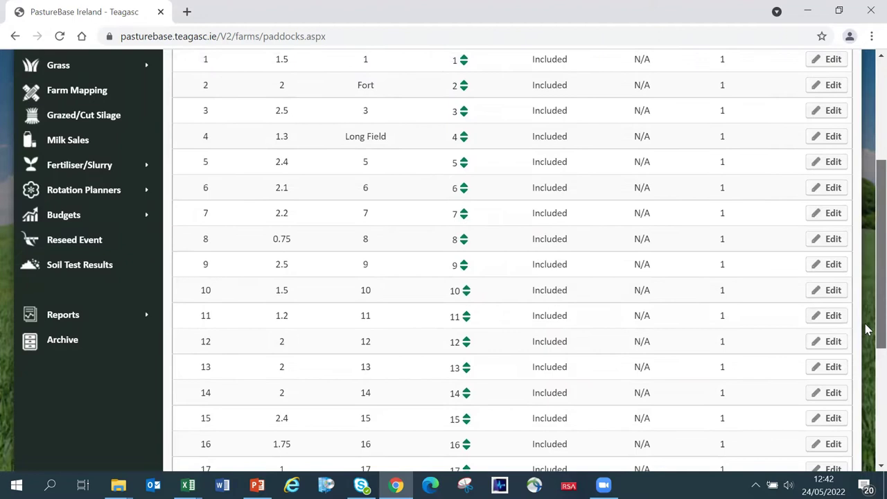
scroll(866, 299, "up", 1)
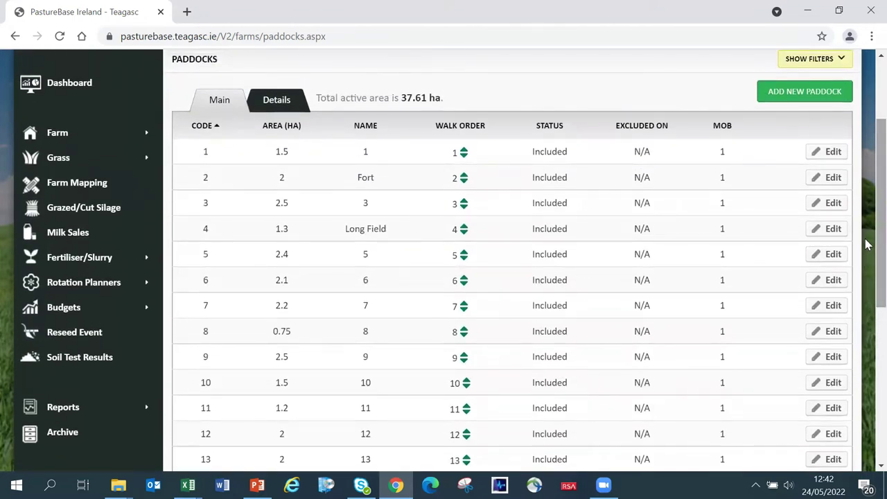
scroll(866, 231, "up", 1)
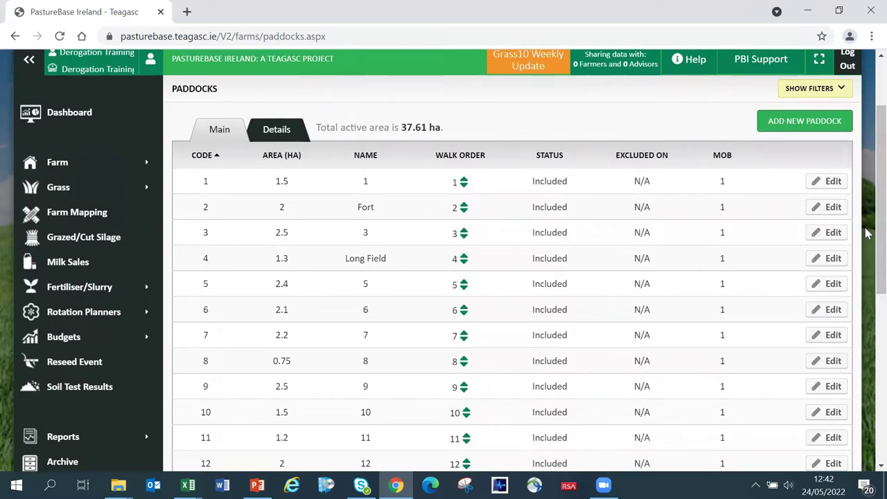
left_click(79, 216)
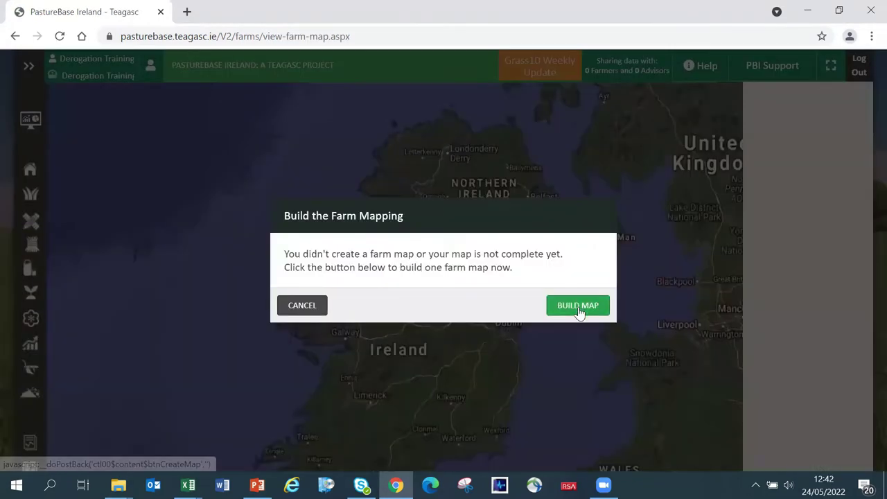
left_click(578, 305)
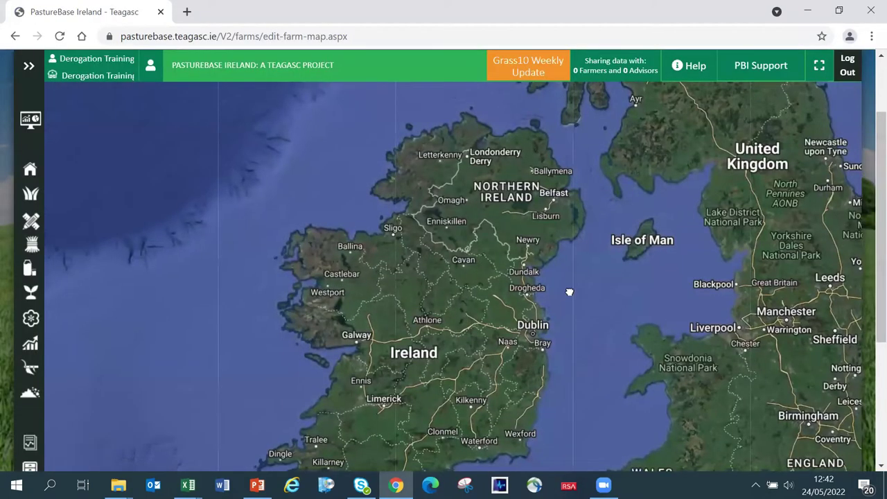
- Search the map for Moorepark Fermoy Co Cork
left_click(62, 99)
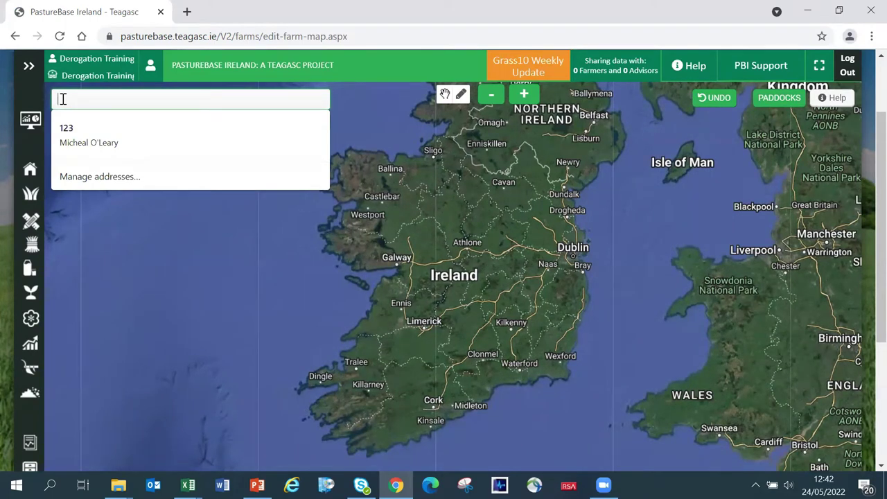
type("moy Co Cork")
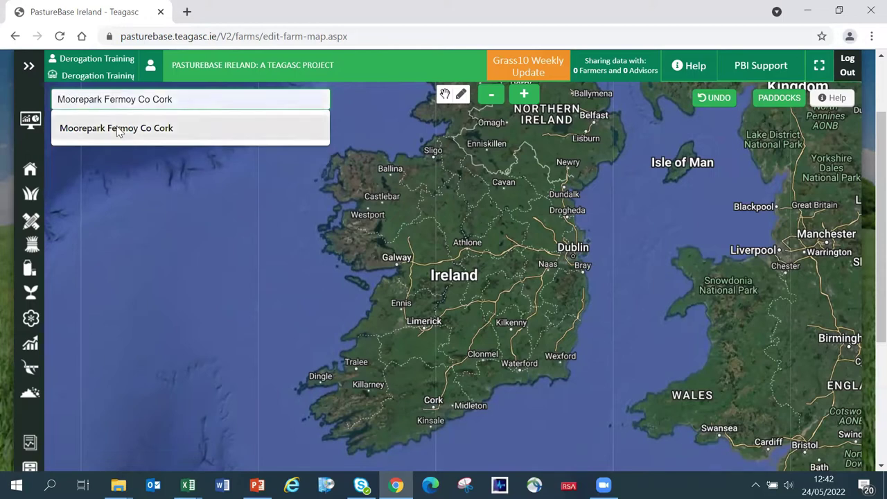
left_click(117, 130)
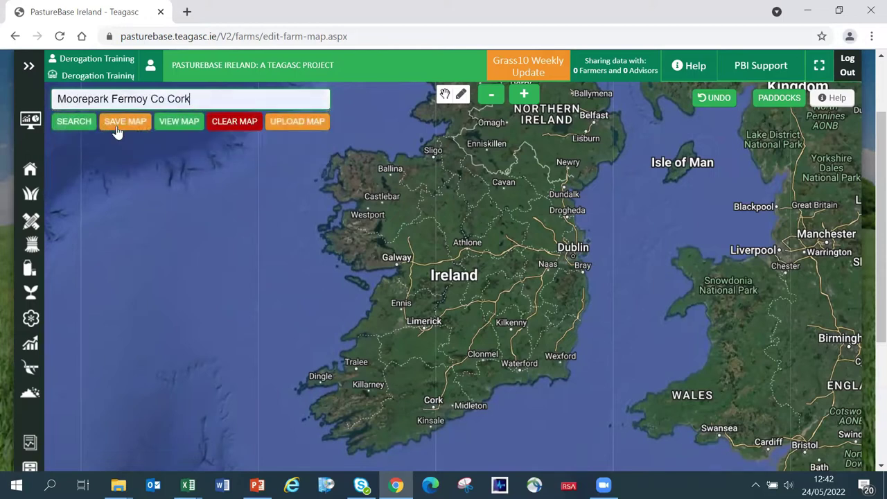
left_click(77, 125)
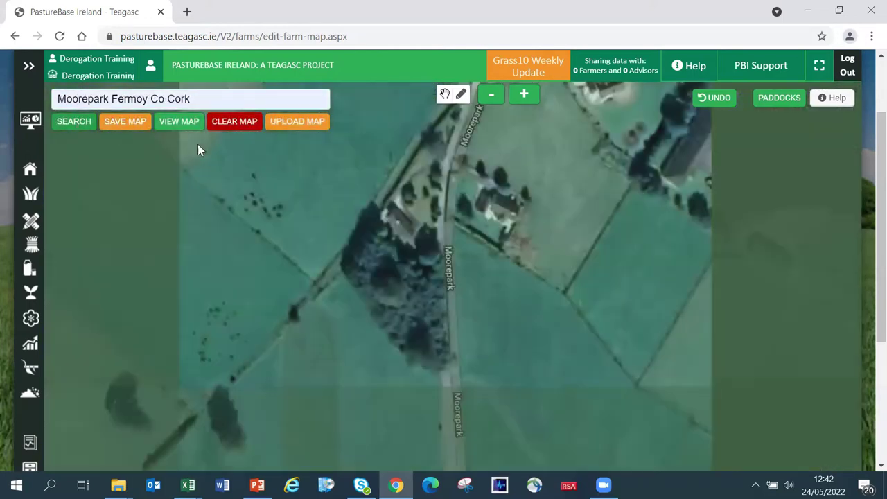
- Locate the Teagasc Animal & Grassland Research centre on the satellite map and bring the fields just east of it into close view
left_click(493, 100)
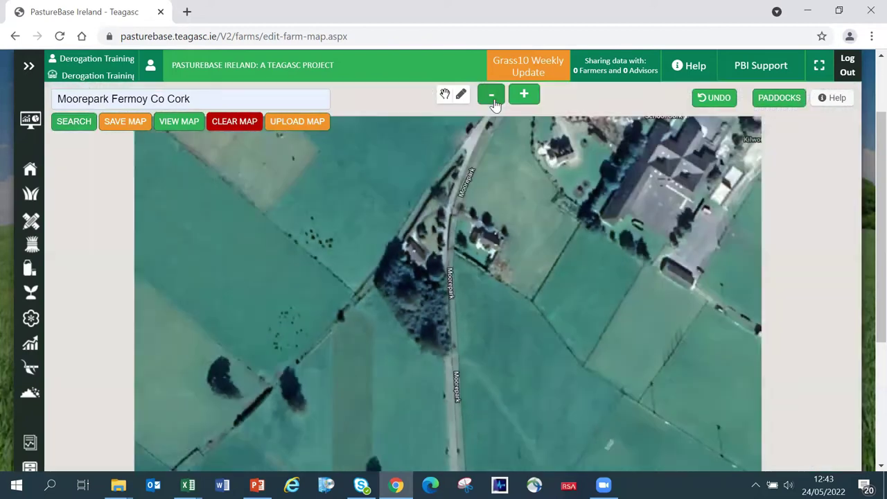
left_click(493, 97)
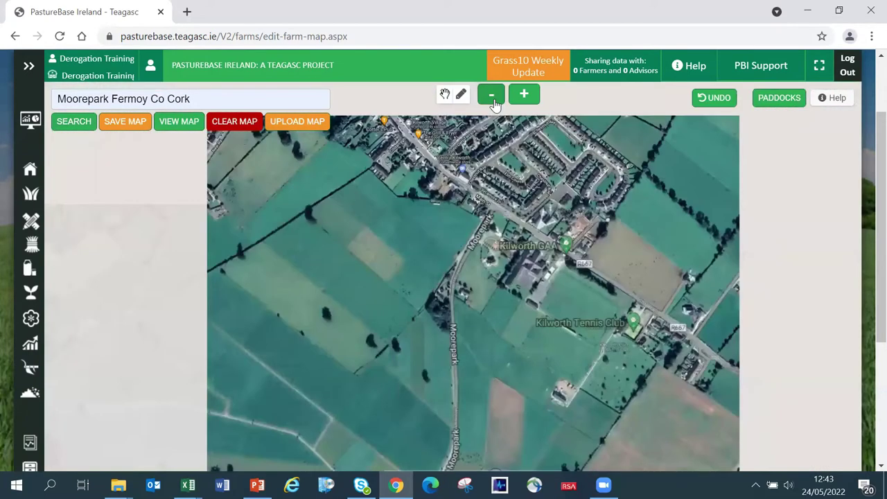
scroll(422, 307, "down", 1)
scroll(414, 320, "up", 2)
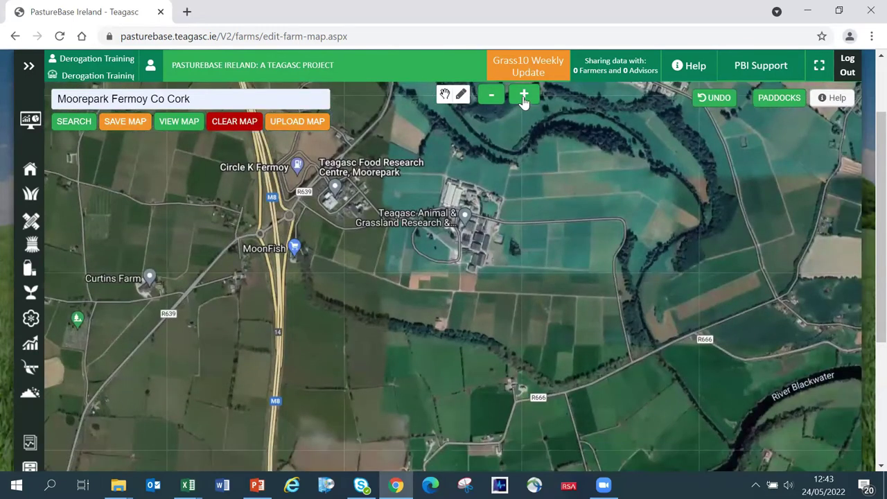
left_click(524, 101)
left_click_drag(554, 159, 525, 102)
left_click(525, 101)
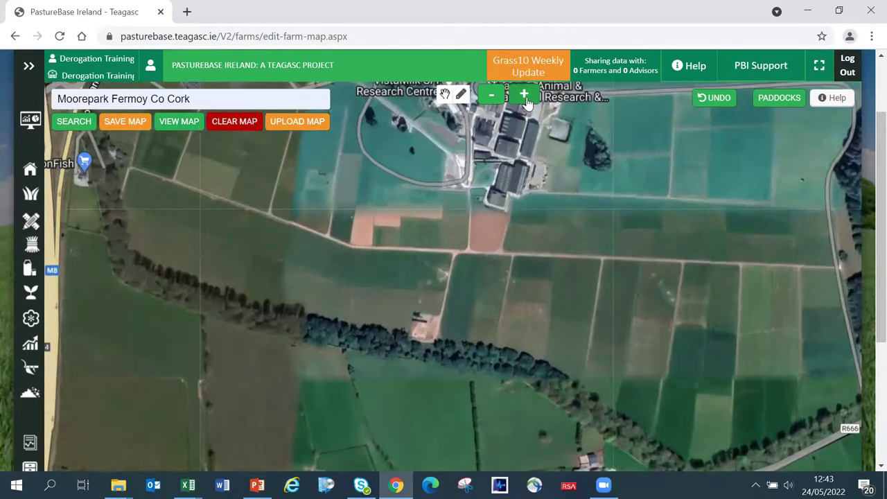
left_click(526, 102)
left_click_drag(533, 245, 396, 331)
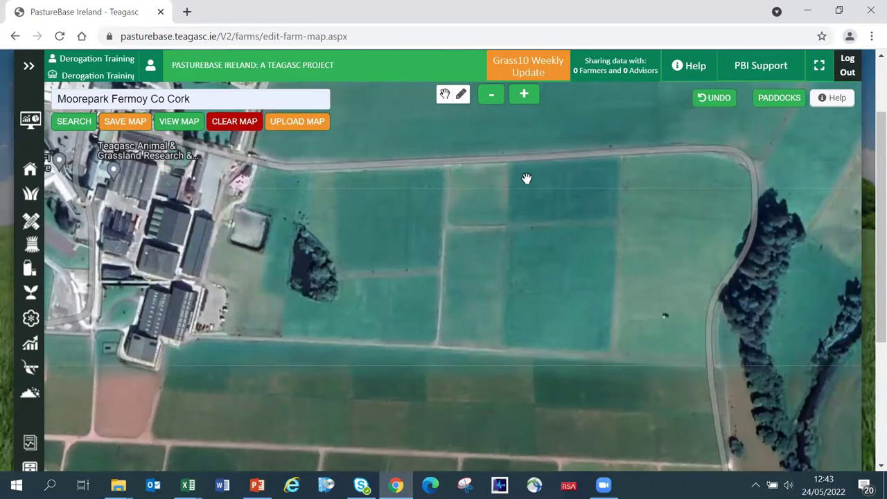
- Draw a closed boundary of about 0.42 ha around the small field between the road, the farm track and the neighbouring field
left_click(461, 94)
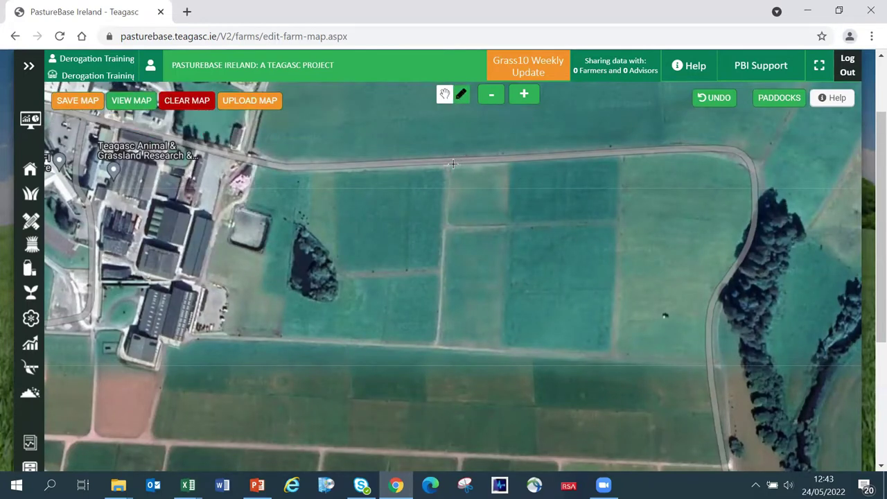
left_click(525, 98)
scroll(484, 277, "up", 2)
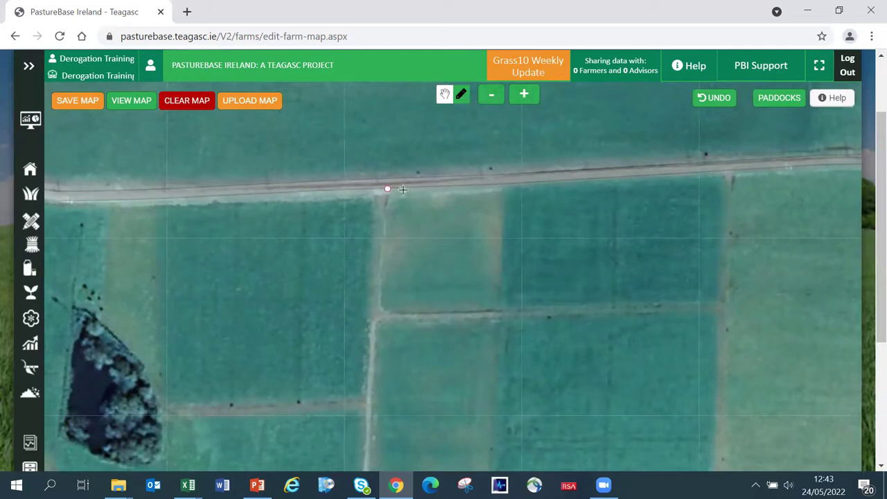
left_click(439, 188)
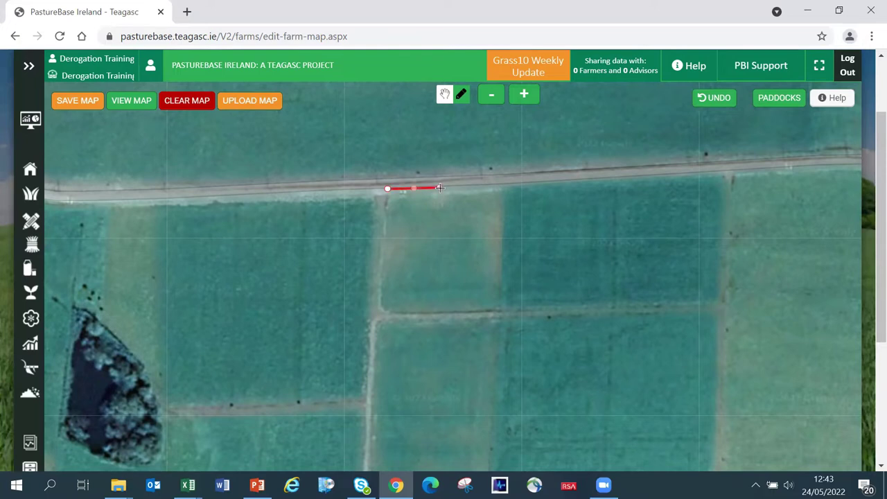
left_click(504, 184)
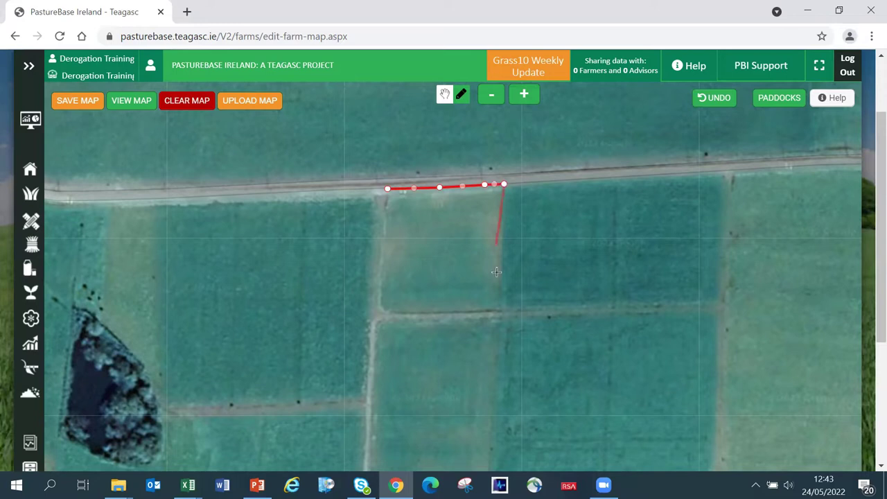
left_click(502, 308)
left_click(473, 310)
left_click(431, 312)
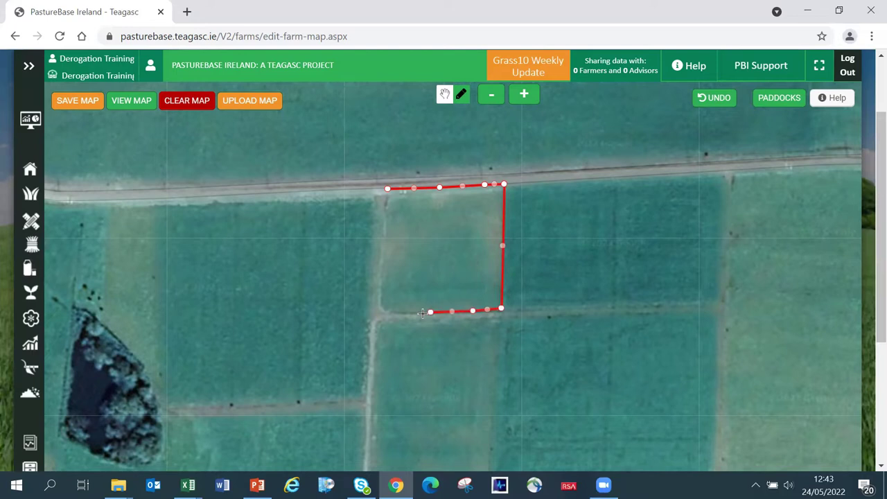
left_click(386, 310)
left_click(380, 299)
left_click(382, 252)
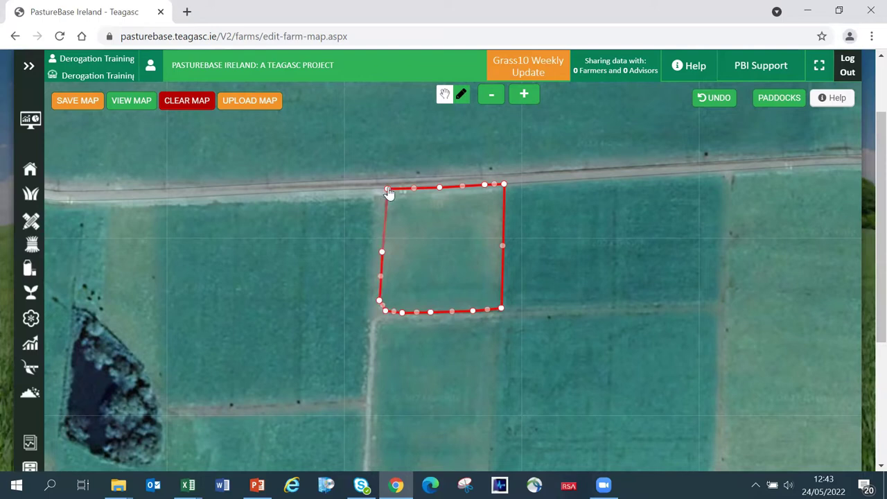
left_click(388, 189)
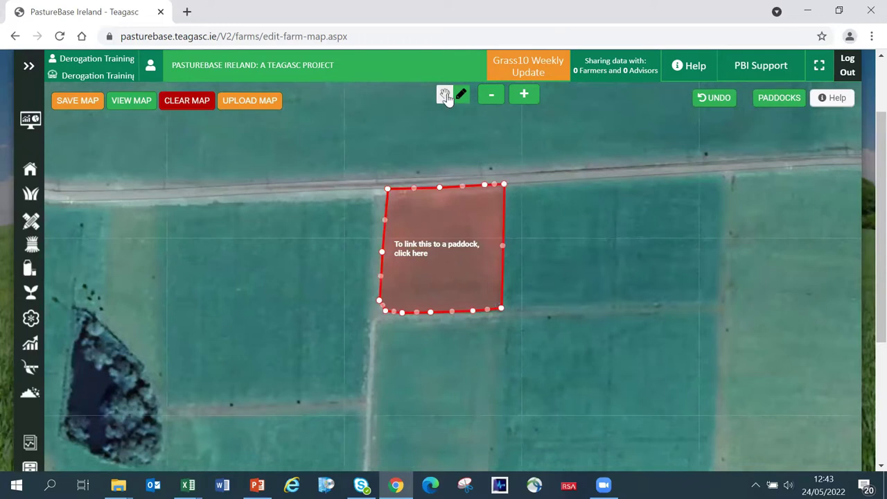
- Link the drawn field to paddock 1 - 1 and save the farm map
left_click(439, 254)
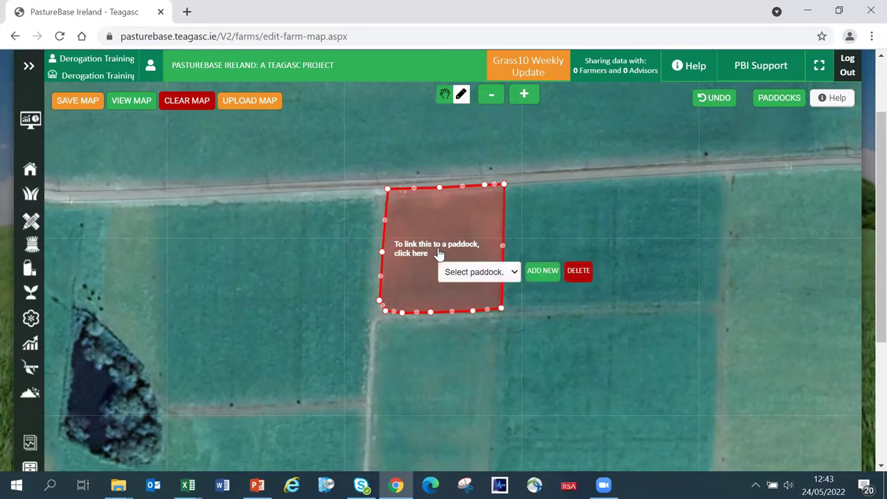
left_click(495, 280)
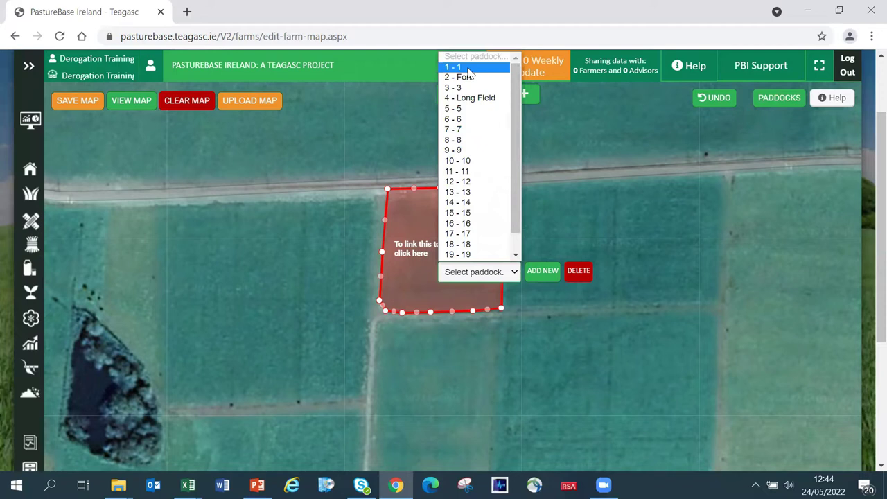
left_click(465, 67)
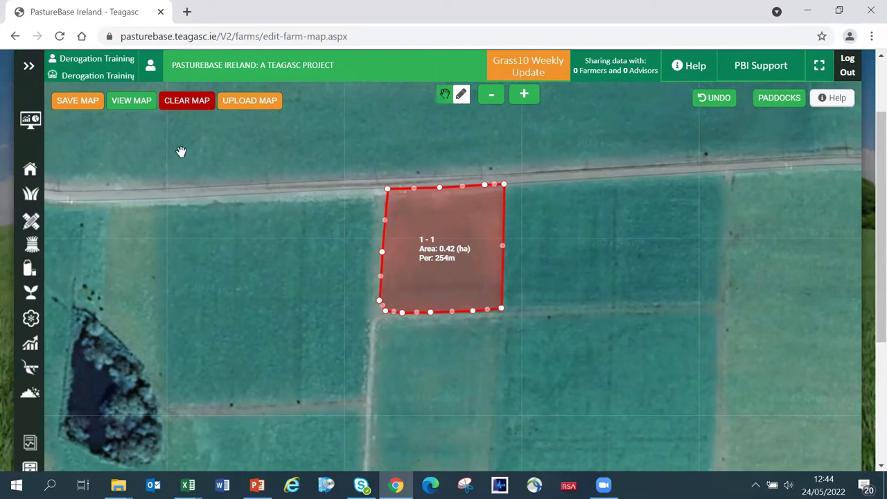
left_click(76, 105)
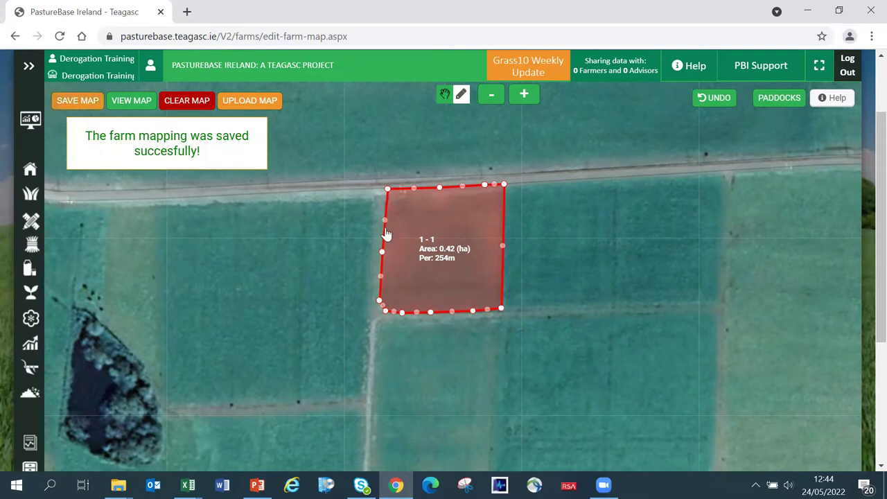
- Draw a closed boundary of about 0.79 ha around the field adjoining paddock 1 to the east, sharing its corner points
left_click(461, 96)
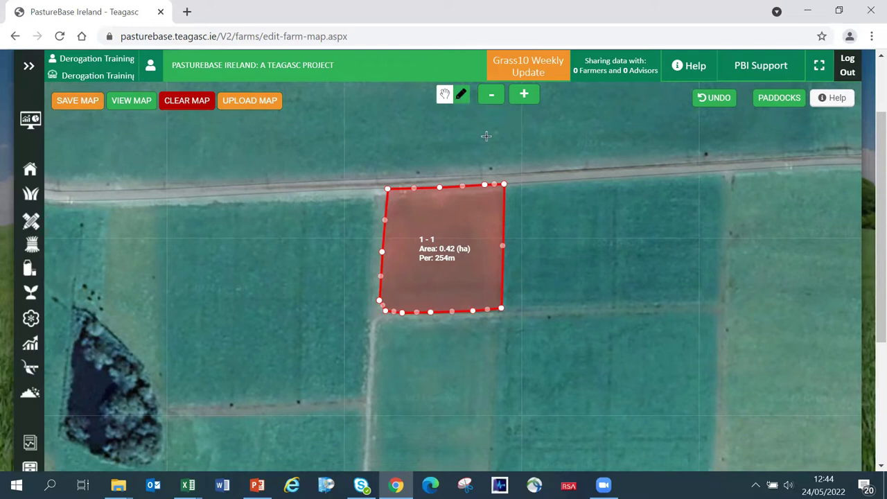
left_click(504, 183)
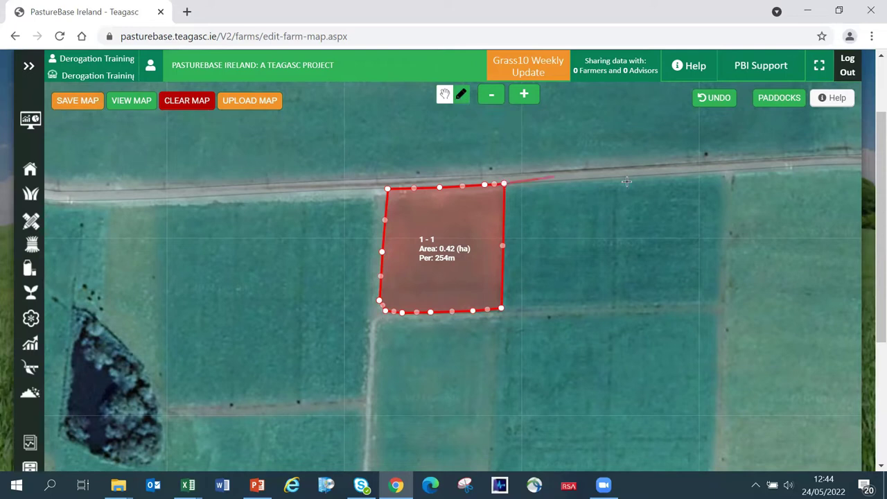
left_click(725, 171)
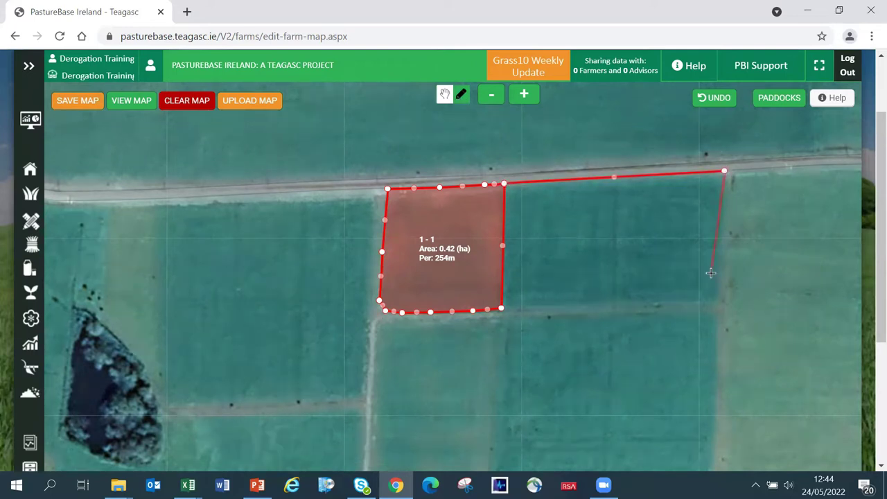
left_click(723, 298)
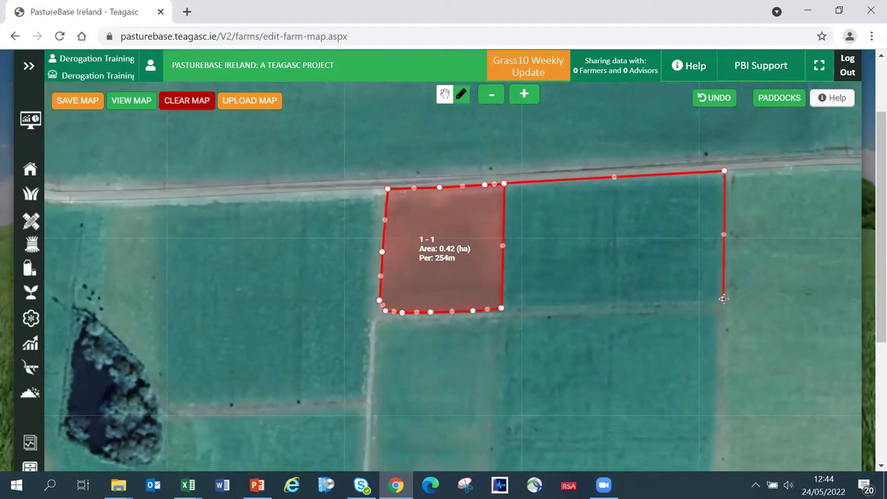
left_click(568, 310)
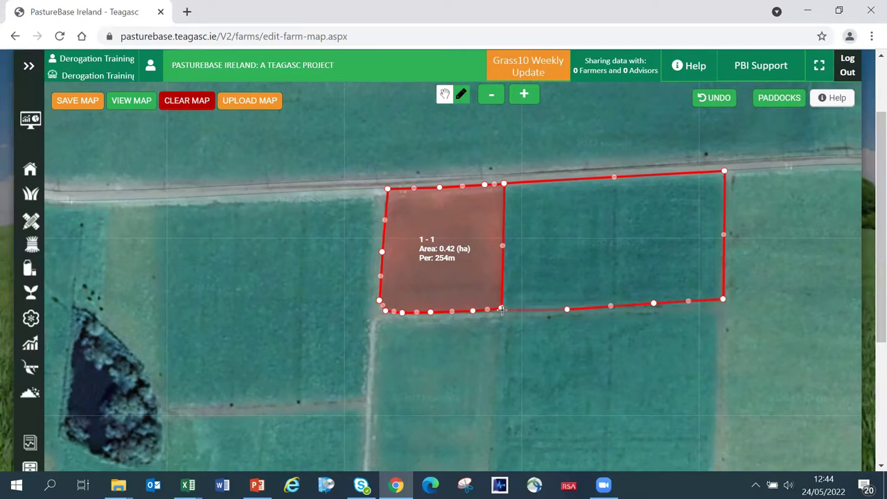
left_click(505, 185)
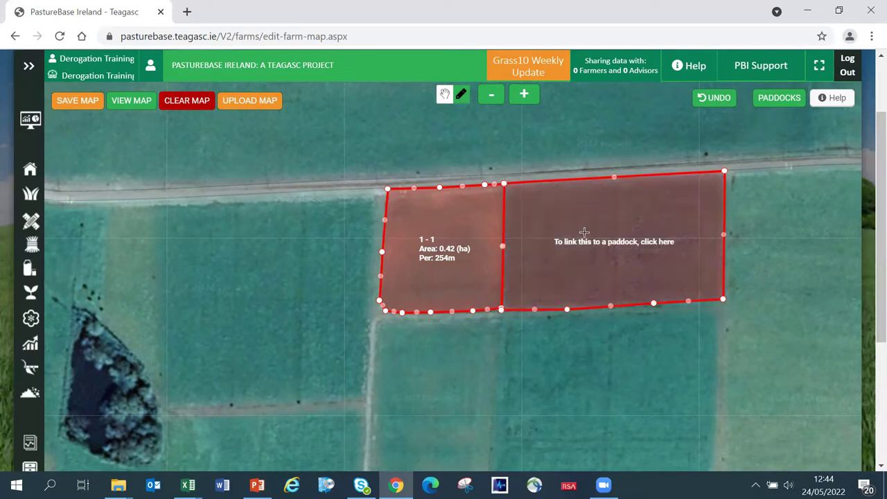
- Finish drawing and link the second mapped field to paddock 2 - Fort
left_click(462, 94)
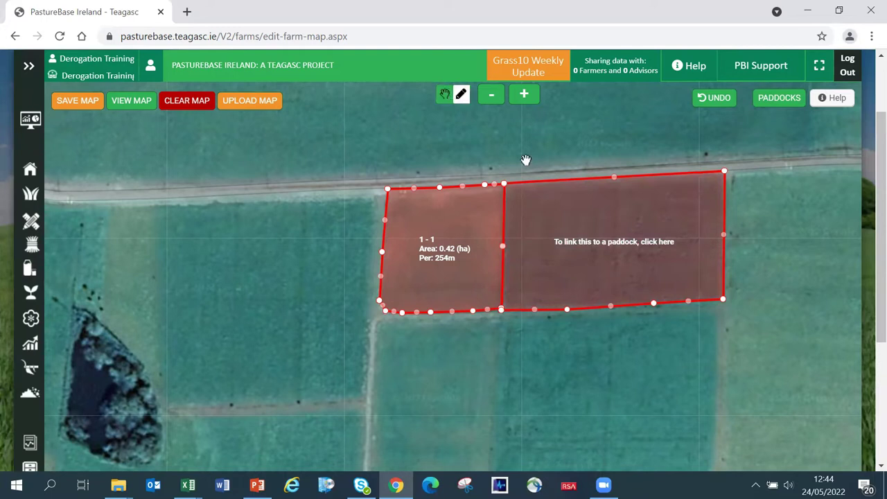
left_click(595, 244)
left_click(630, 263)
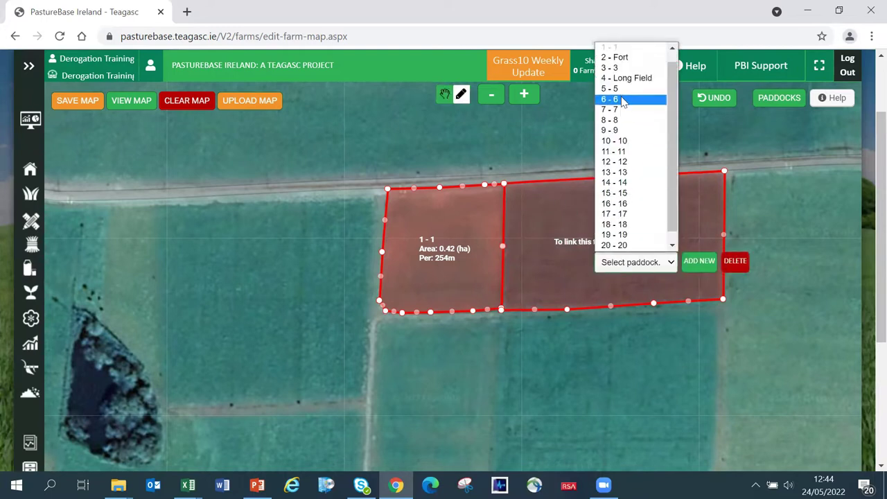
left_click(624, 63)
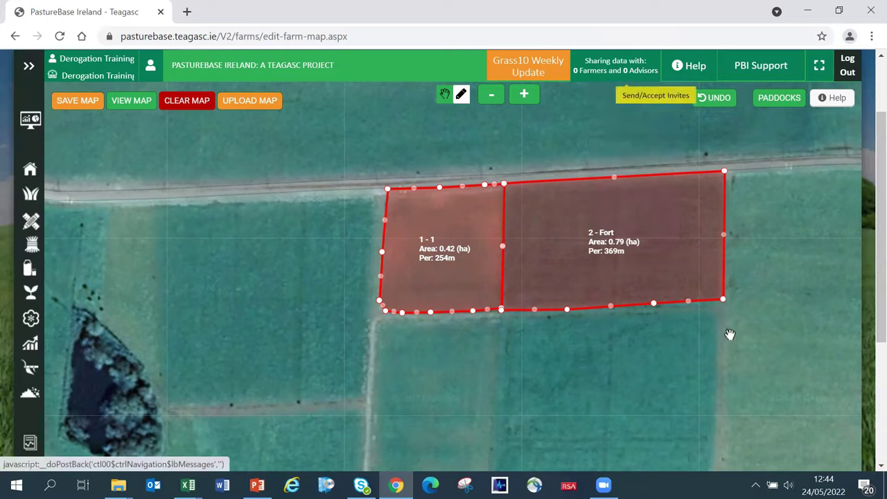
- Draw a closed boundary of about 0.58 ha around the field directly south of paddock 1, beside the farm track
left_click_drag(707, 366, 523, 364)
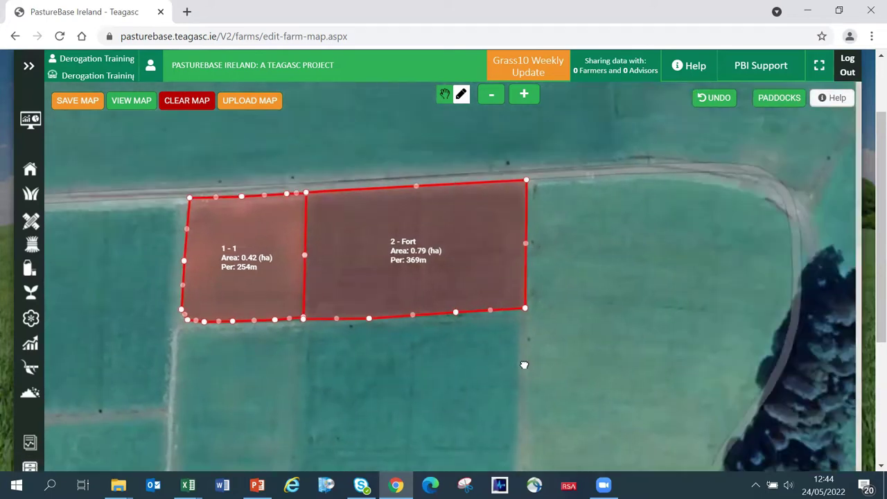
left_click(495, 97)
left_click(527, 96)
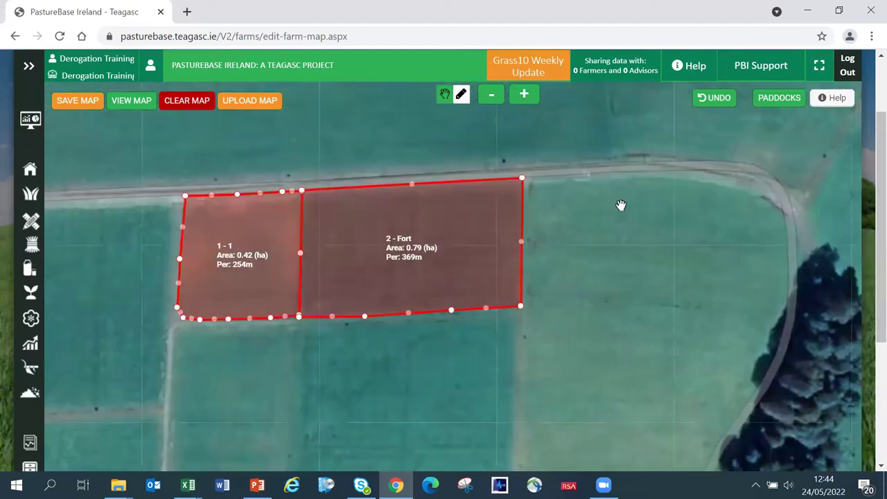
left_click_drag(614, 273, 670, 176)
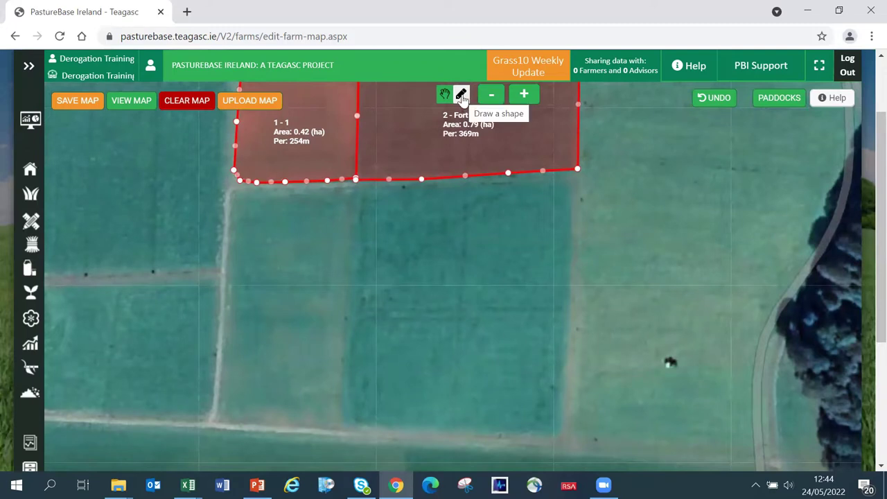
left_click(462, 95)
left_click(233, 191)
left_click(262, 186)
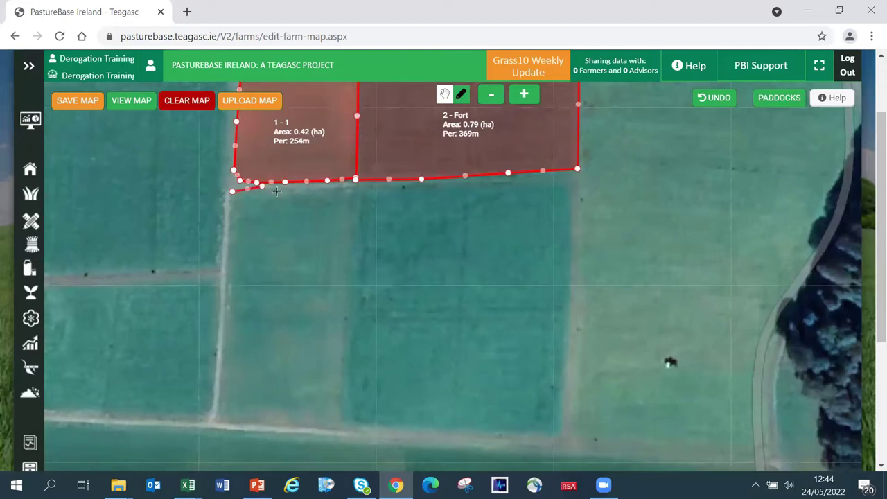
left_click(338, 240)
left_click(342, 324)
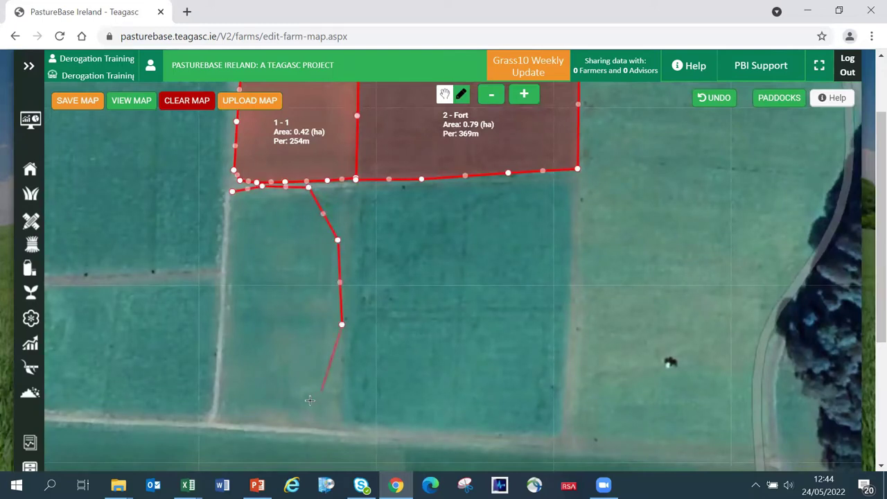
left_click(295, 407)
left_click(233, 379)
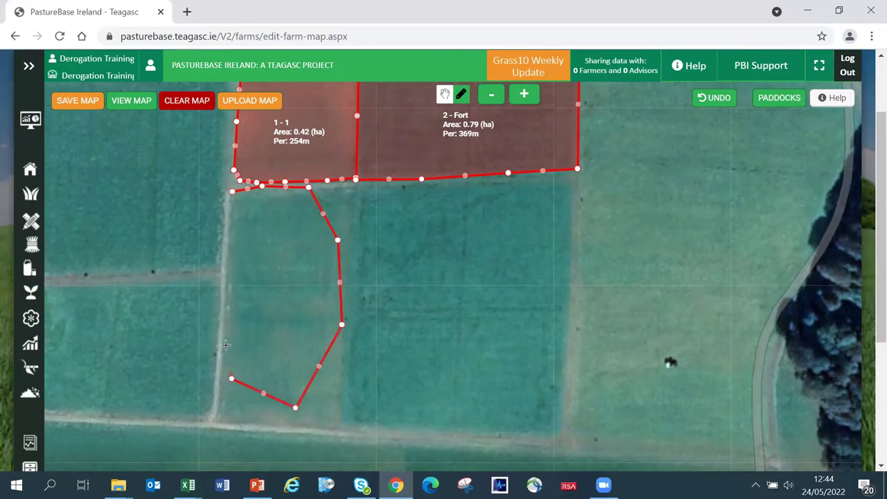
left_click(224, 299)
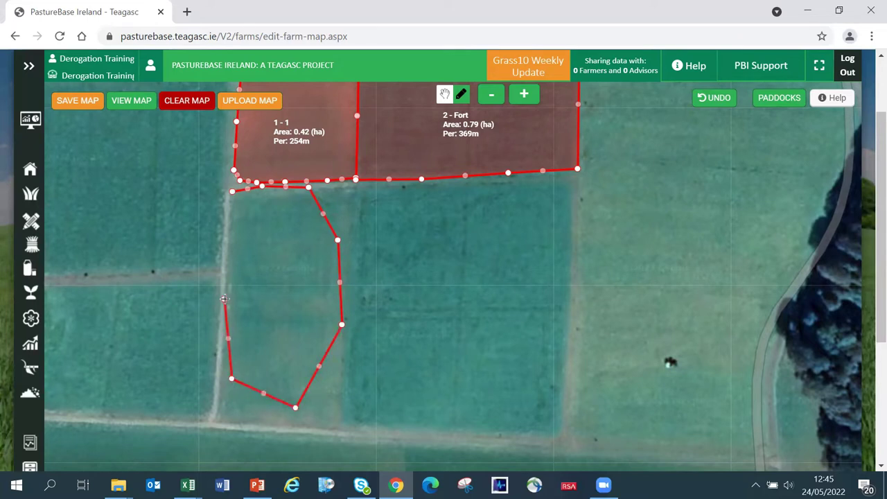
left_click(231, 193)
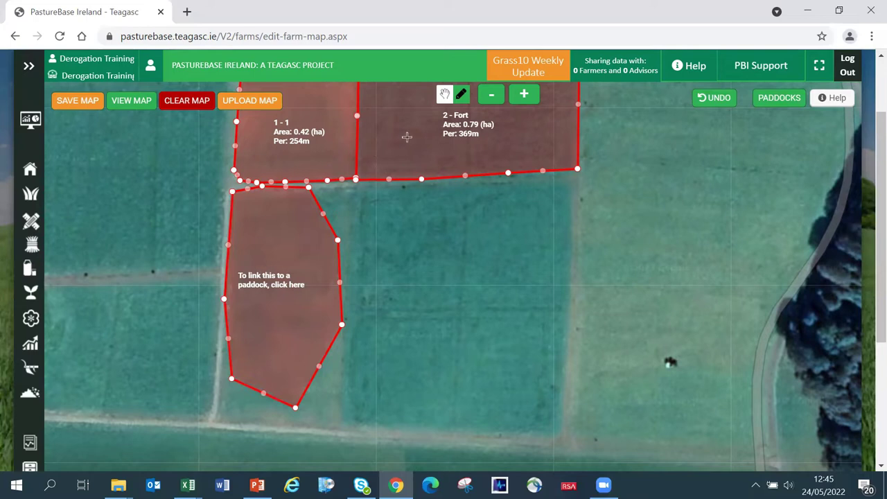
- Finish drawing and link the new field south of paddock 1 to paddock 3 - 3
left_click(444, 93)
left_click(291, 260)
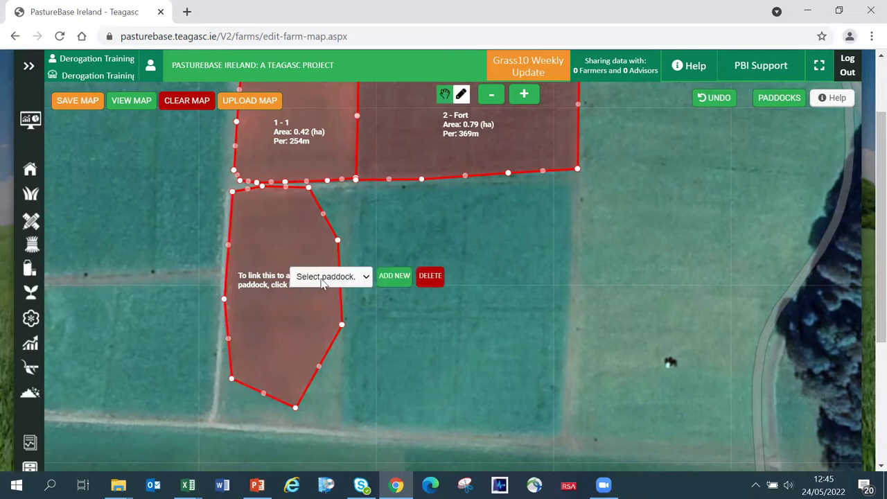
left_click(322, 278)
scroll(326, 174, "down", 1)
left_click(326, 83)
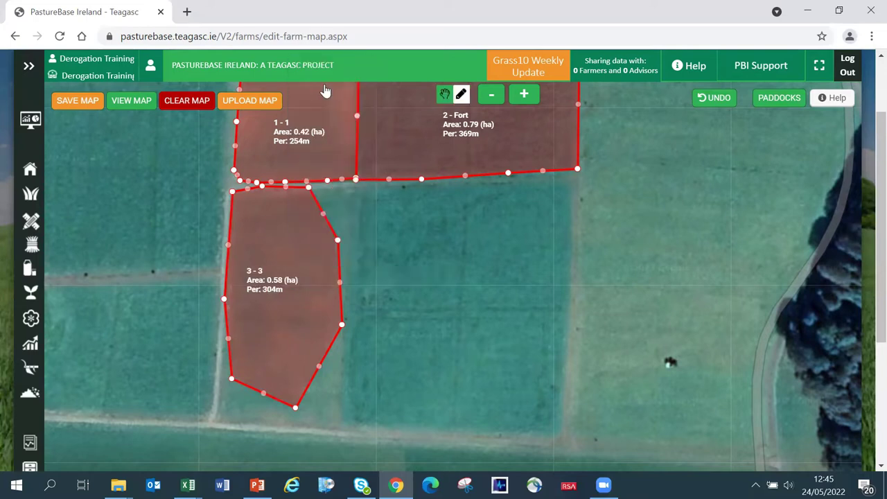
- Reshape paddock 3's boundary to follow the actual field edges, about 0.9 ha, and save the farm map
left_click_drag(322, 221, 370, 183)
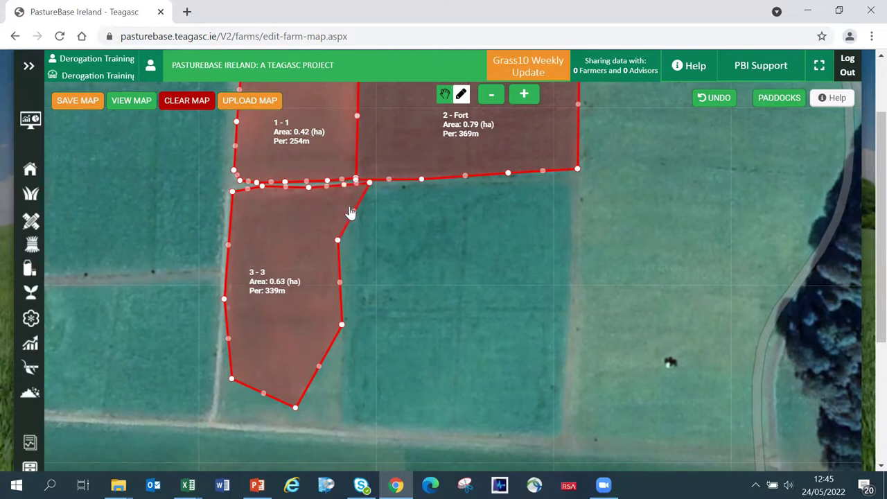
left_click_drag(361, 219, 358, 256)
left_click_drag(350, 296, 277, 424)
left_click_drag(231, 380, 215, 419)
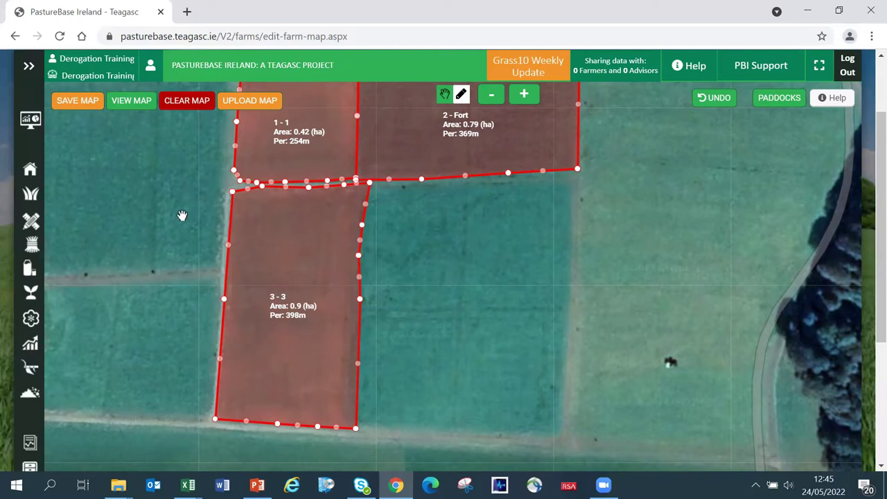
left_click(70, 101)
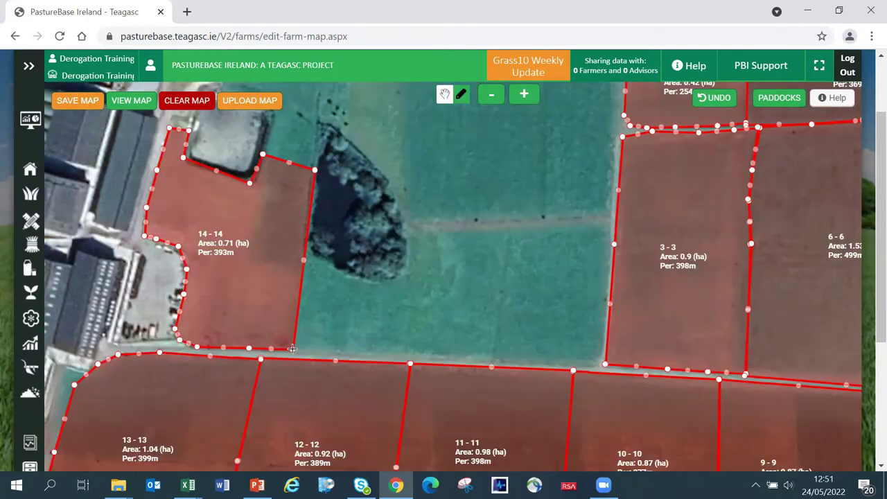
- Draw a closed boundary of about 0.59 ha around the field east of paddock 14, following the southern edge of the wooded pond
left_click(291, 348)
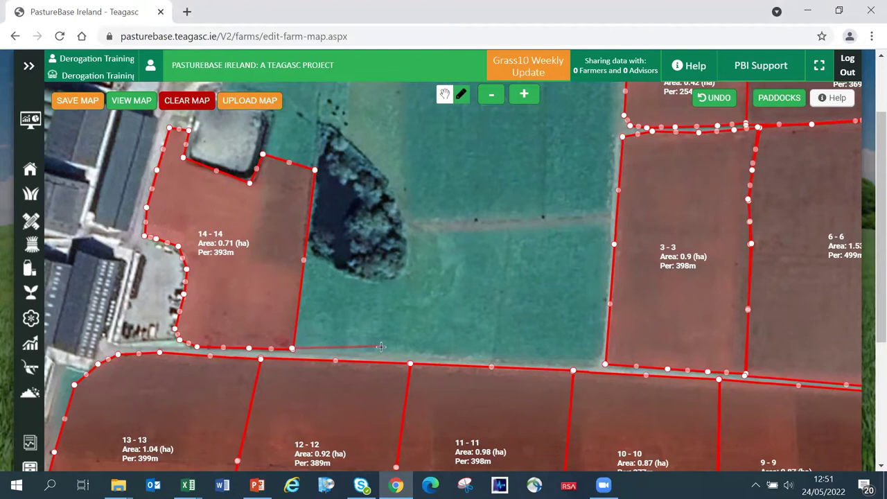
left_click(490, 361)
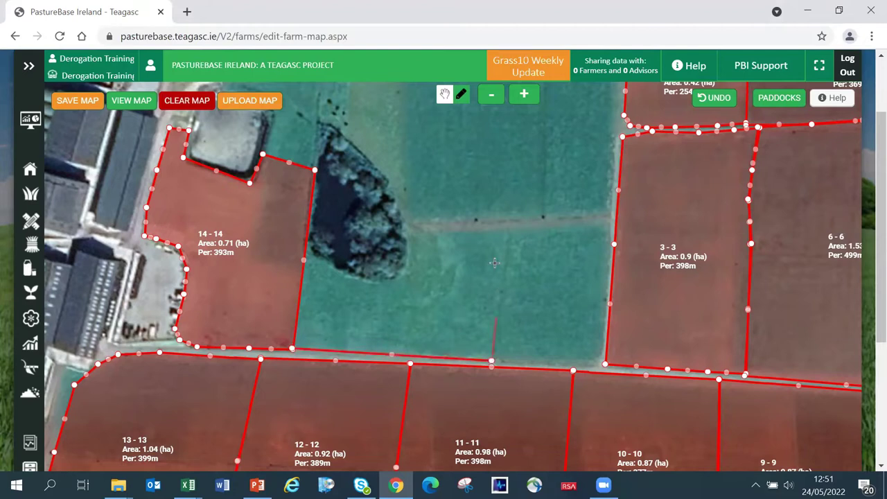
left_click(510, 225)
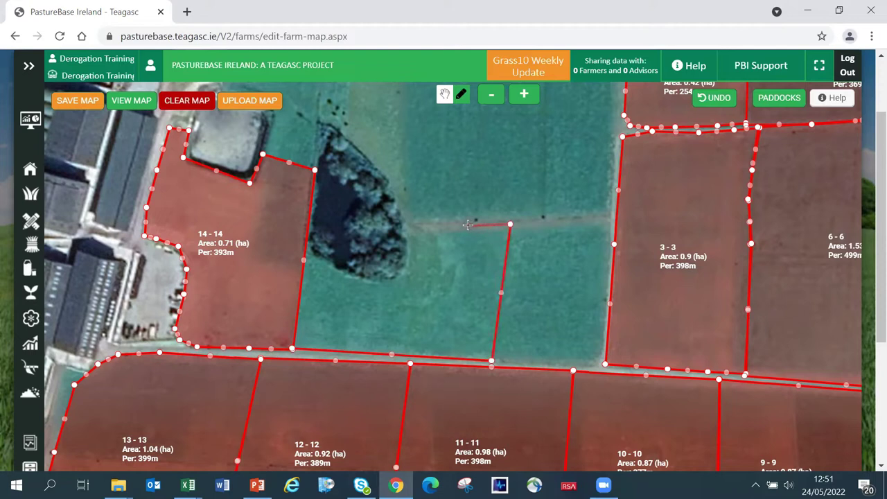
left_click(468, 224)
left_click(409, 244)
left_click(410, 262)
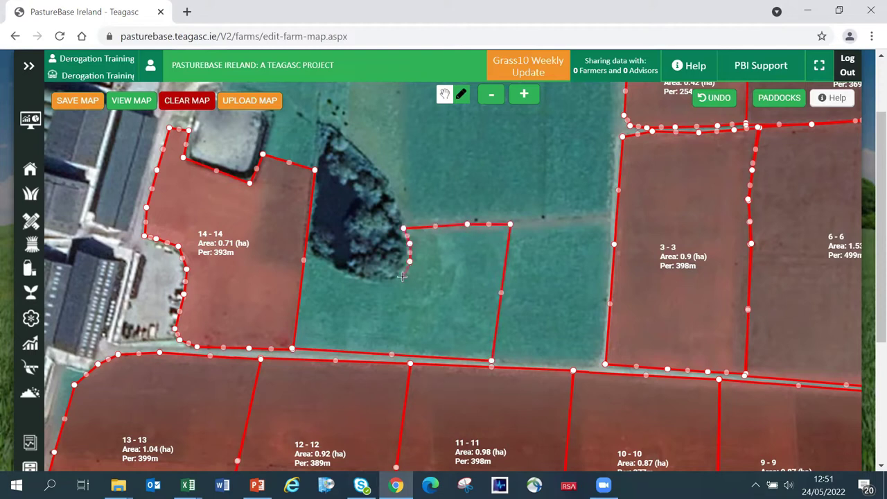
left_click(397, 279)
left_click(376, 282)
left_click(350, 277)
left_click(326, 263)
left_click(309, 246)
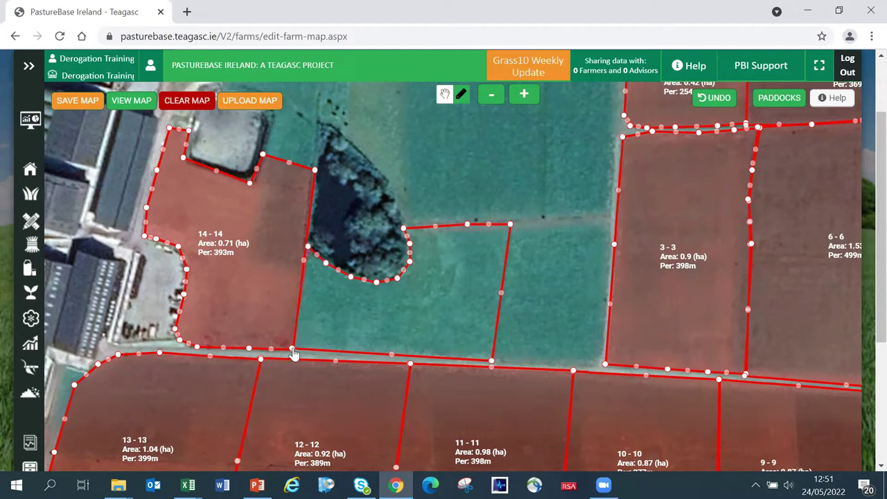
left_click(291, 350)
- Link the field beside the pond to paddock 15 - 15 and save the farm map
left_click(445, 97)
left_click(430, 287)
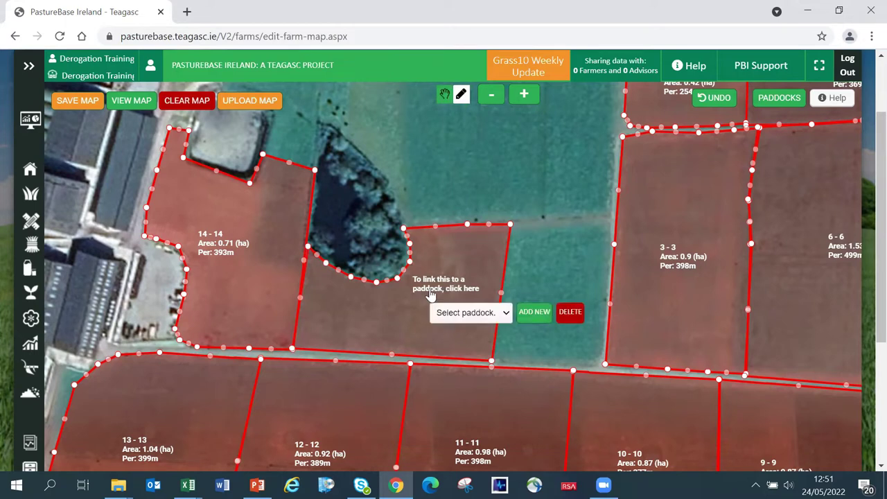
left_click(475, 312)
left_click(459, 260)
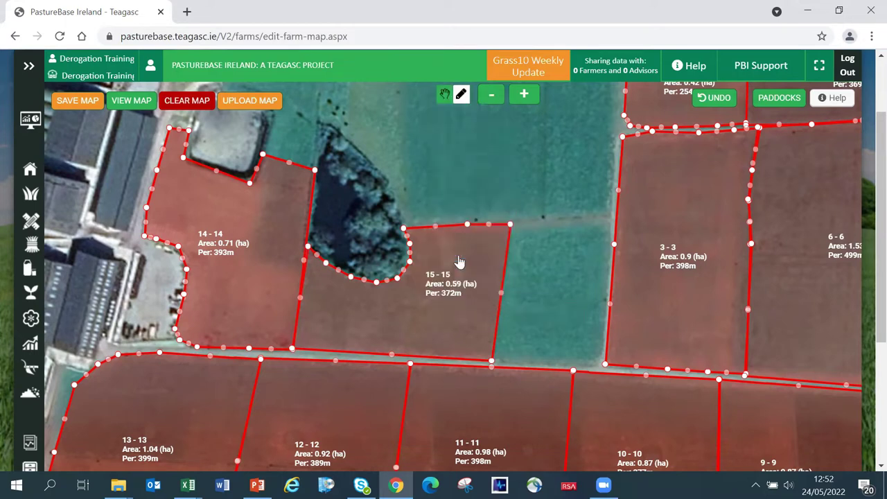
left_click(78, 102)
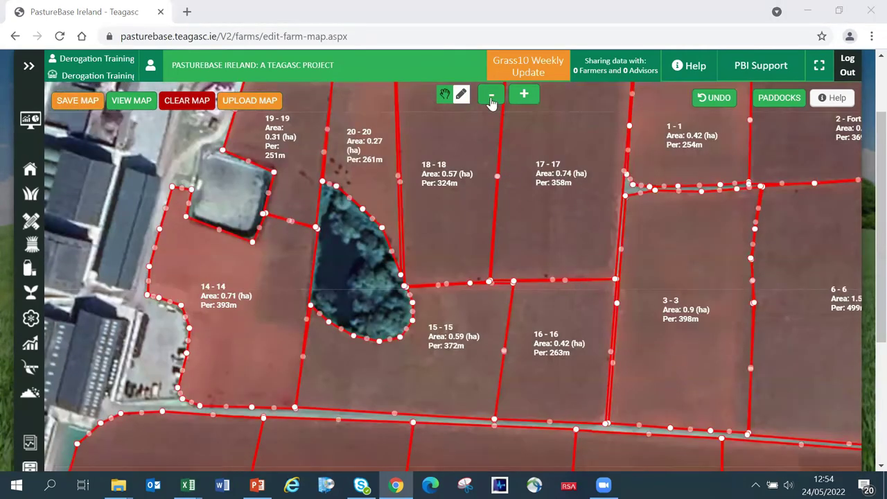
- Undo the stray boundary edit across paddocks 1 and 3, and open the completed farm map for viewing
left_click(490, 99)
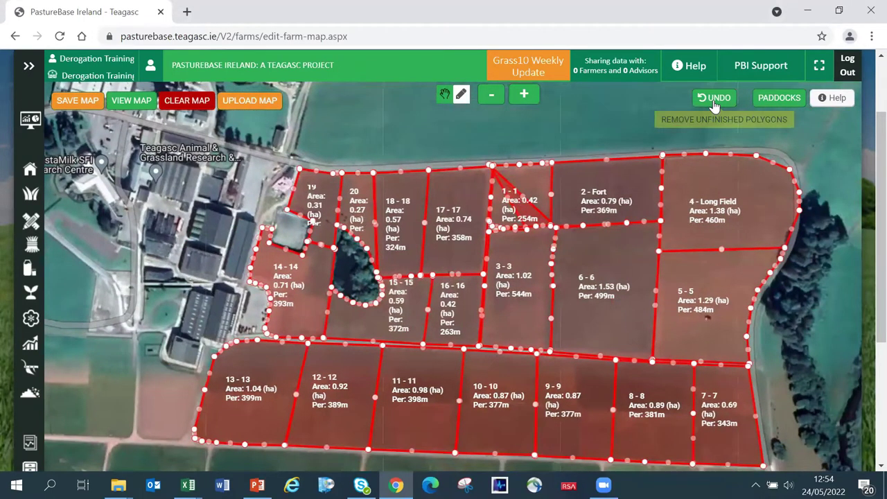
left_click(714, 101)
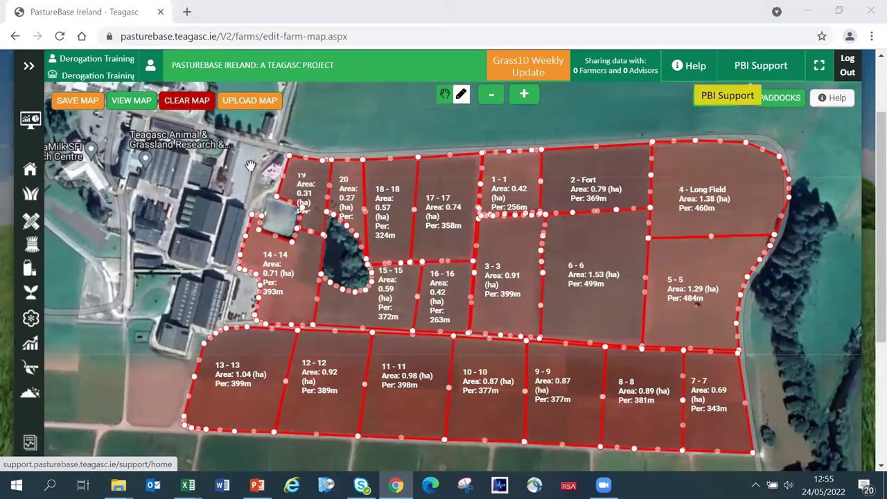
left_click(131, 103)
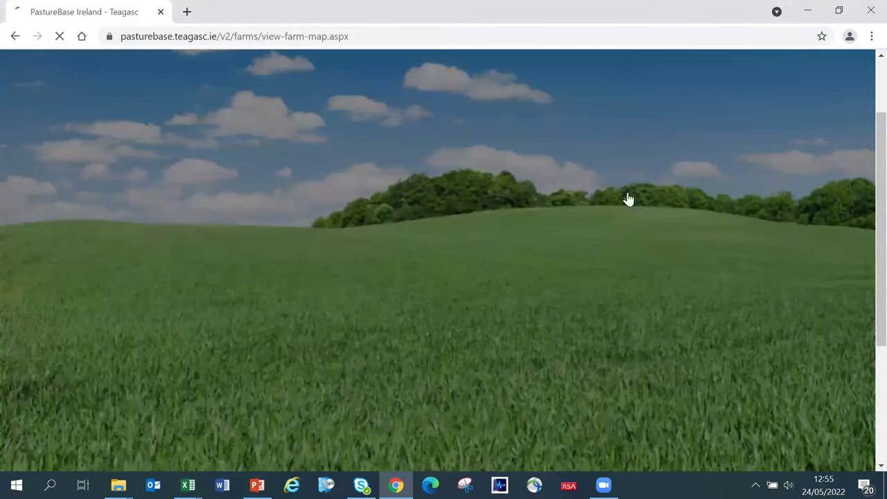
mouse_move(698, 231)
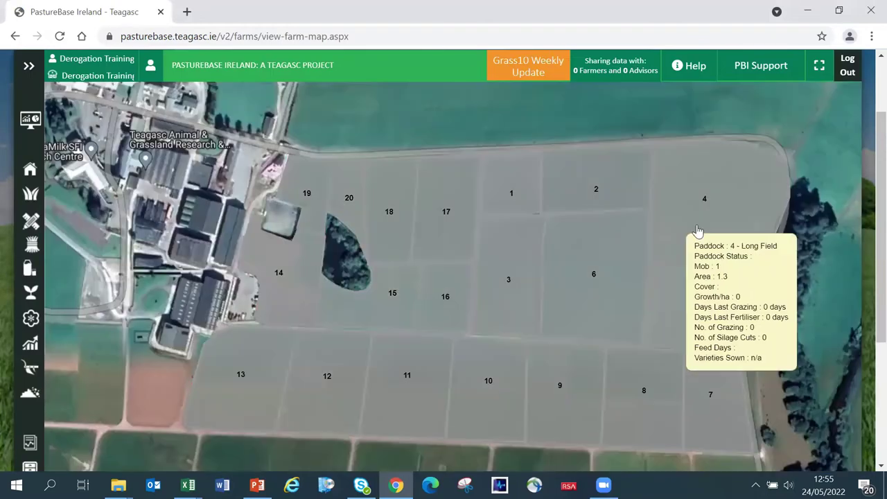
mouse_move(735, 345)
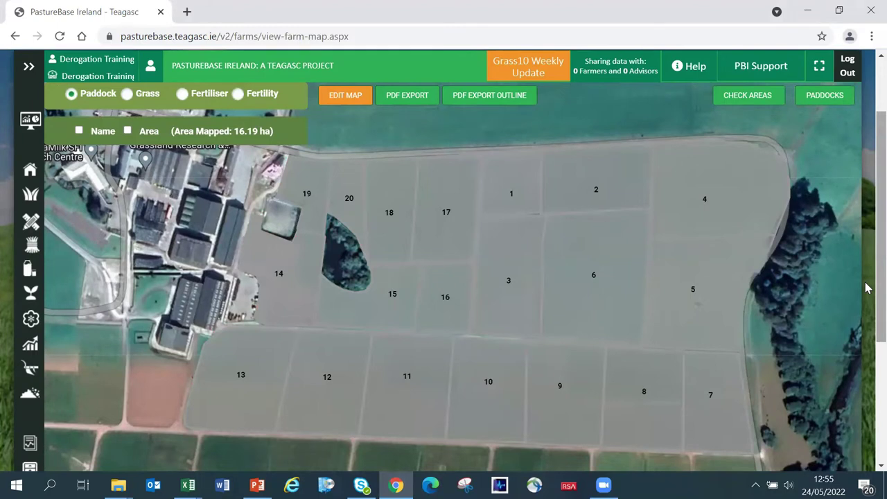
- Compare each paddock's recorded area with its mapped area and locate the option to use the mapped area
left_click(741, 100)
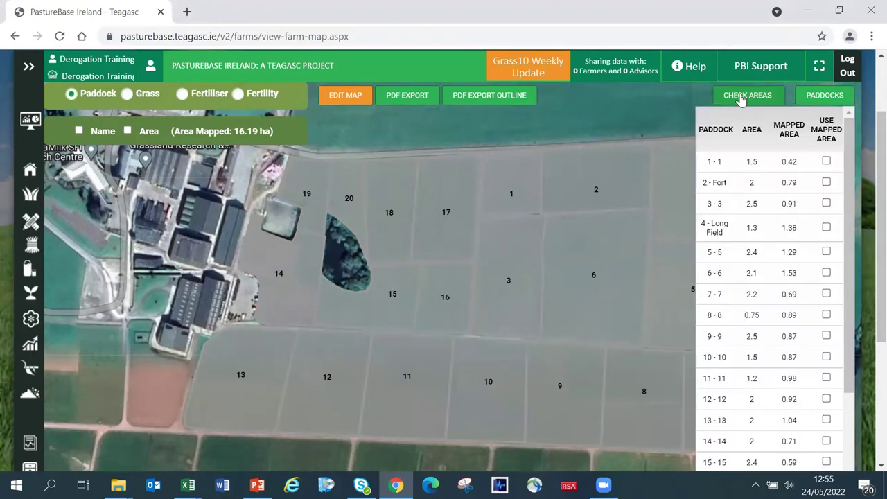
double_click(745, 130)
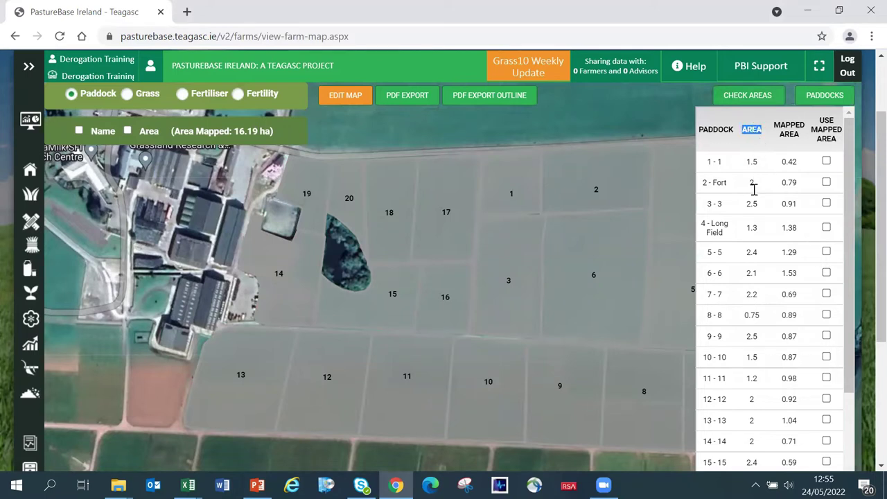
left_click(777, 126)
left_click_drag(777, 127, 805, 137)
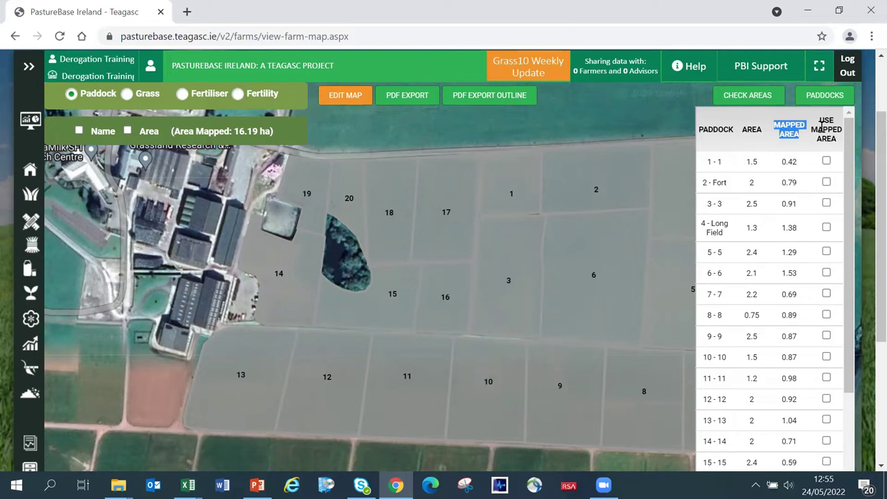
left_click_drag(820, 121, 841, 148)
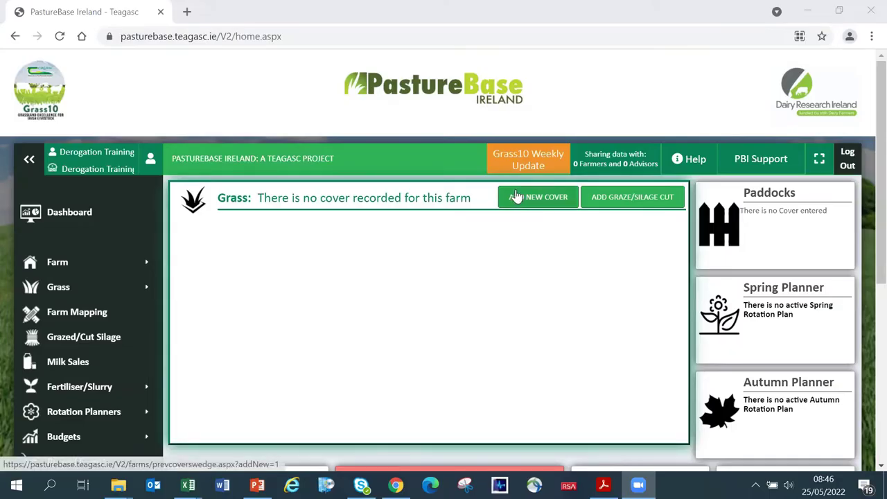
- Add a new grass cover with measurement date 20/05/2022 and bring up its paddock entry table
left_click(554, 201)
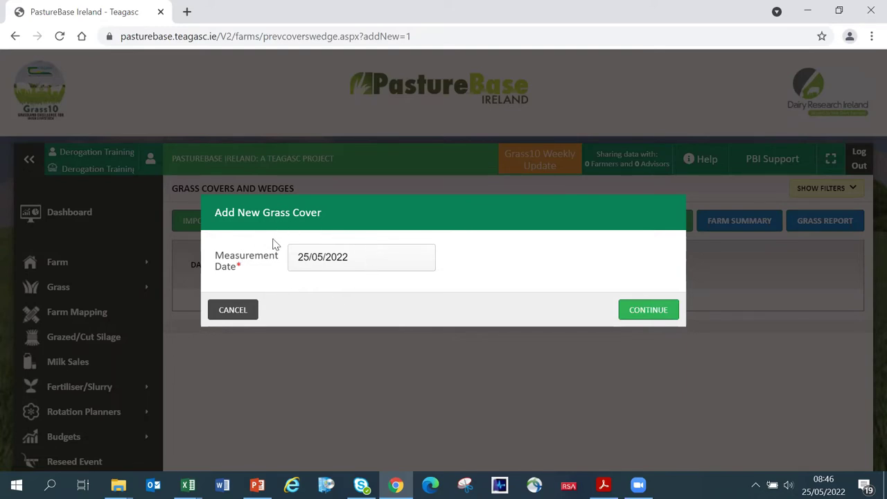
left_click(311, 259)
key("BackSpace")
type("0")
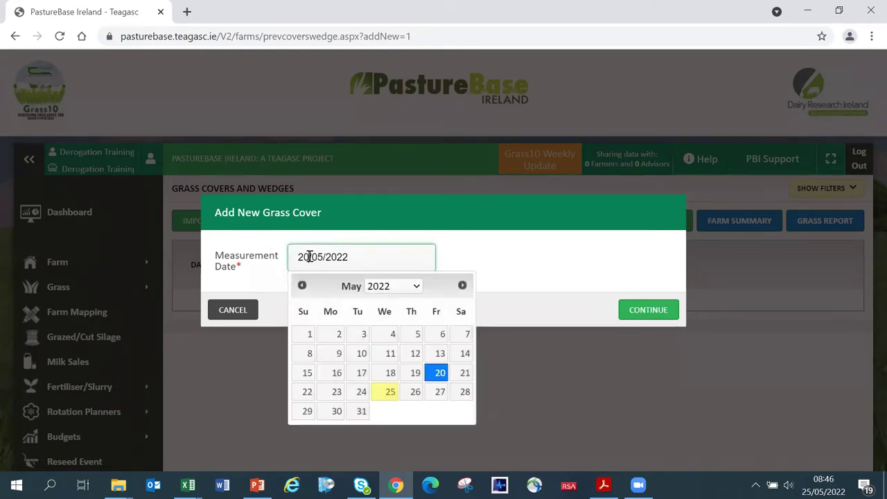
left_click(647, 313)
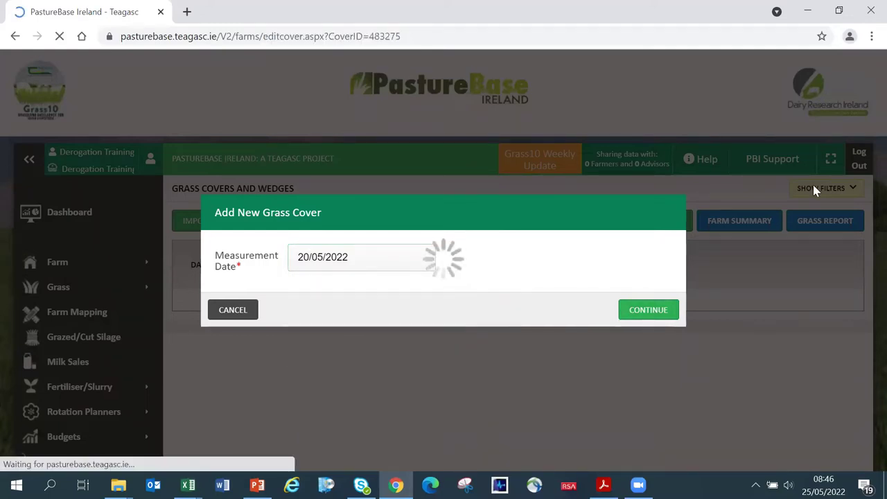
scroll(867, 97, "down", 2)
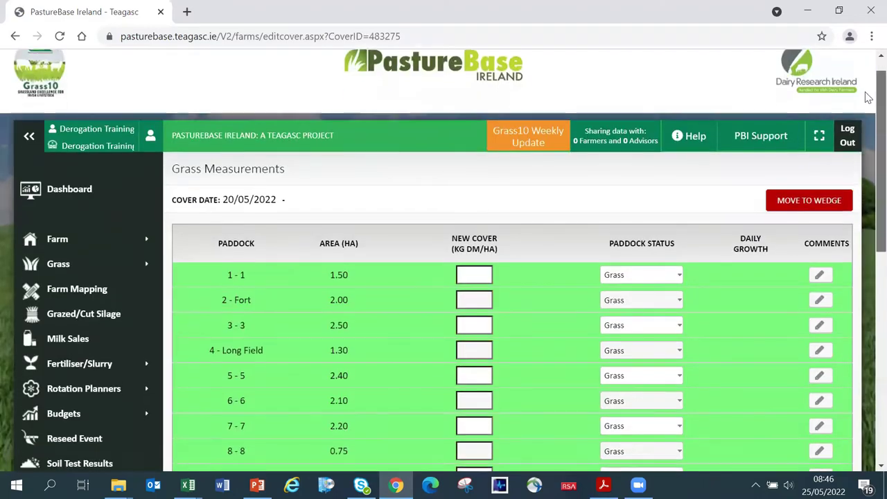
scroll(866, 124, "down", 1)
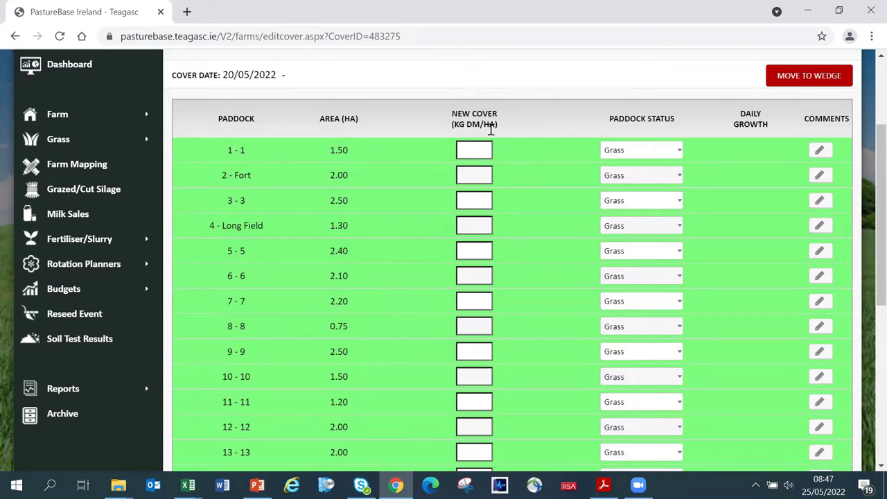
- Enter new covers of 200, 1000, 350 and 500 kg DM/ha for paddocks 1, 2 - Fort, 3 and 4 - Long Field
left_click(467, 149)
type("200")
key("Tab")
type("1000")
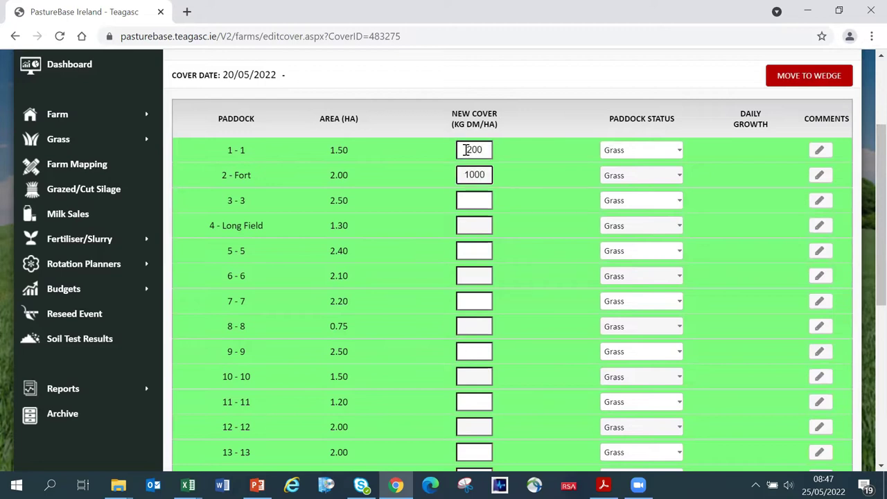
key("Tab")
type("350")
key("Tab")
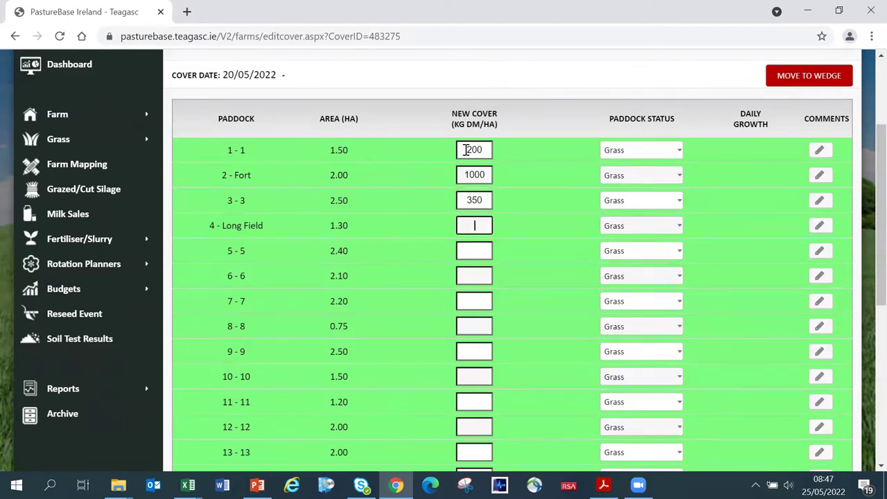
type("500")
key("Tab")
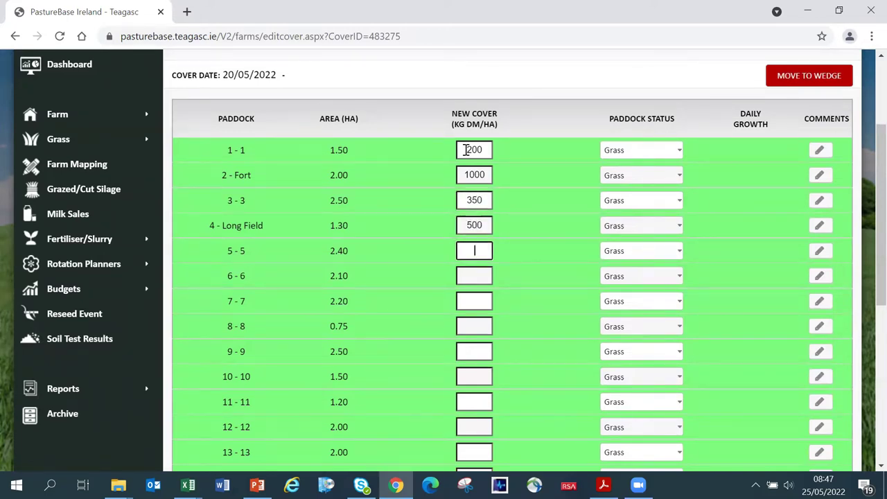
- Enter new covers of 50, 1100 and 1400 kg DM/ha for paddocks 5, 6 and 7, and 1550 for paddock 21
type("50")
key("Tab")
type("1100")
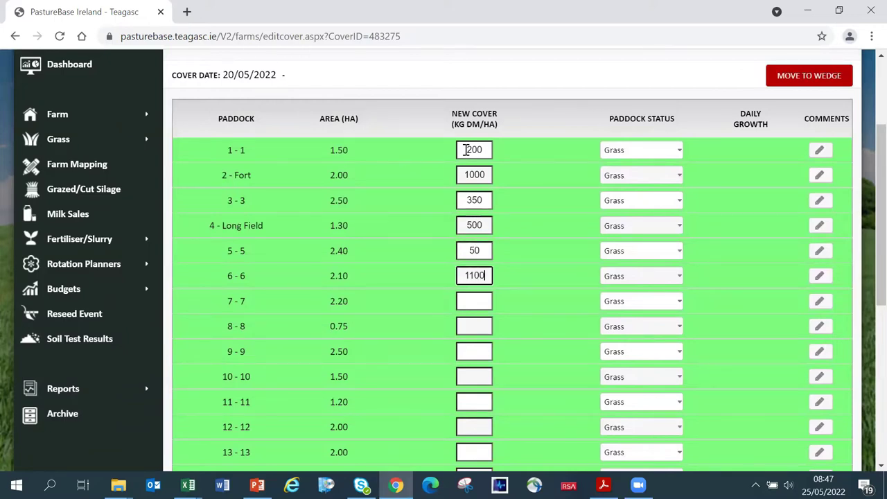
key("Tab")
type("14")
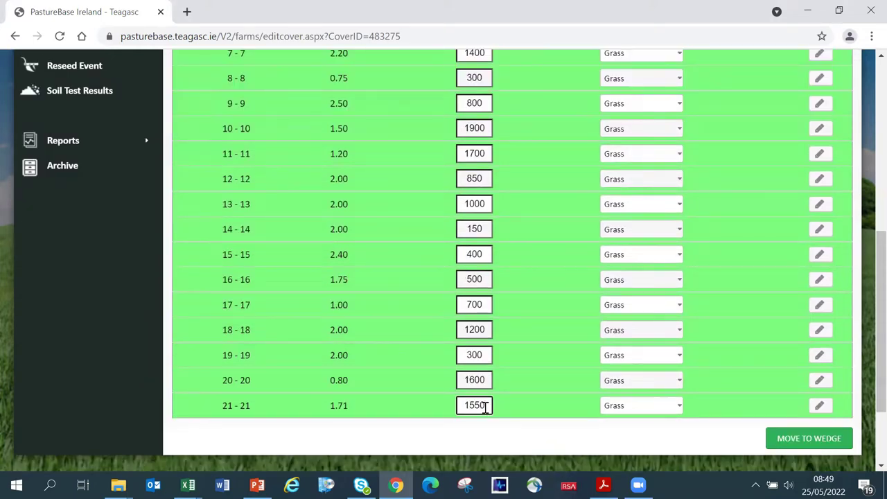
double_click(485, 407)
type("1550")
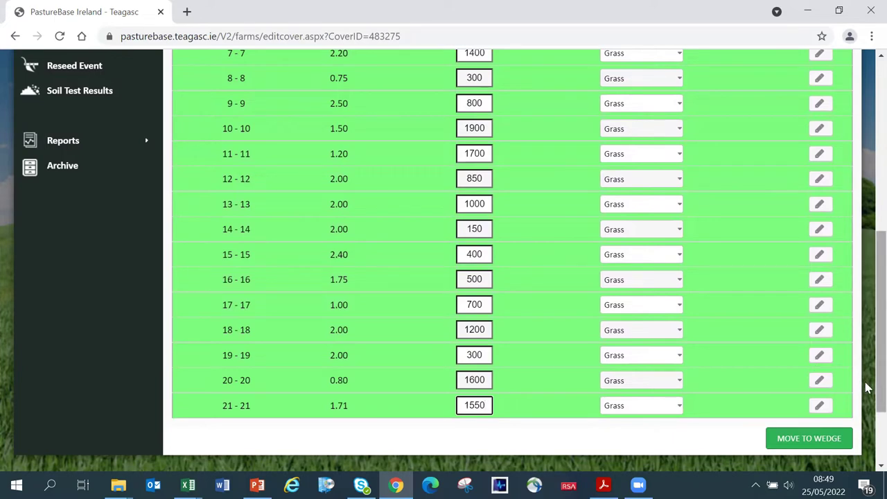
- Review the entered paddock covers, the status choices available for paddock 1 and the option for adding paddock comments
scroll(867, 384, "up", 1)
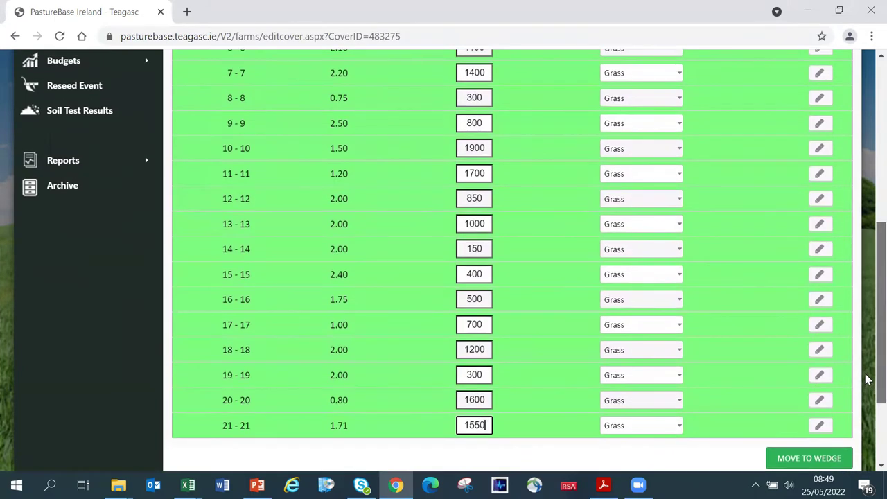
scroll(866, 374, "up", 3)
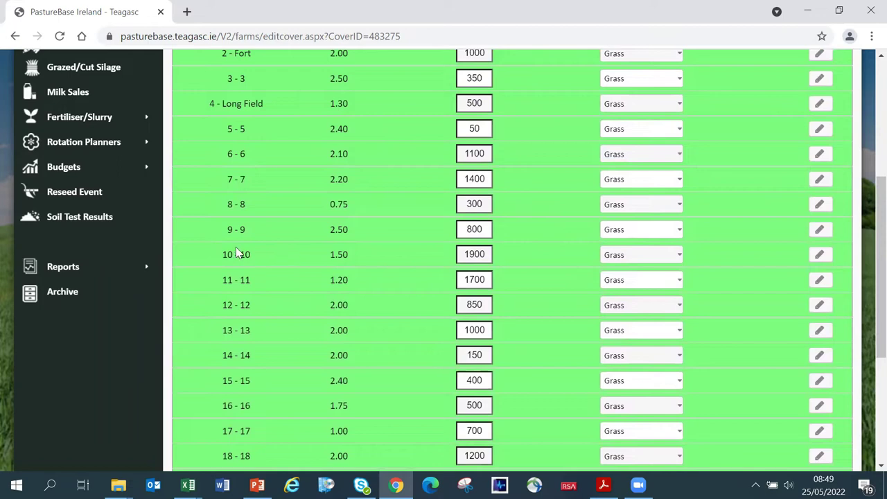
scroll(865, 281, "up", 3)
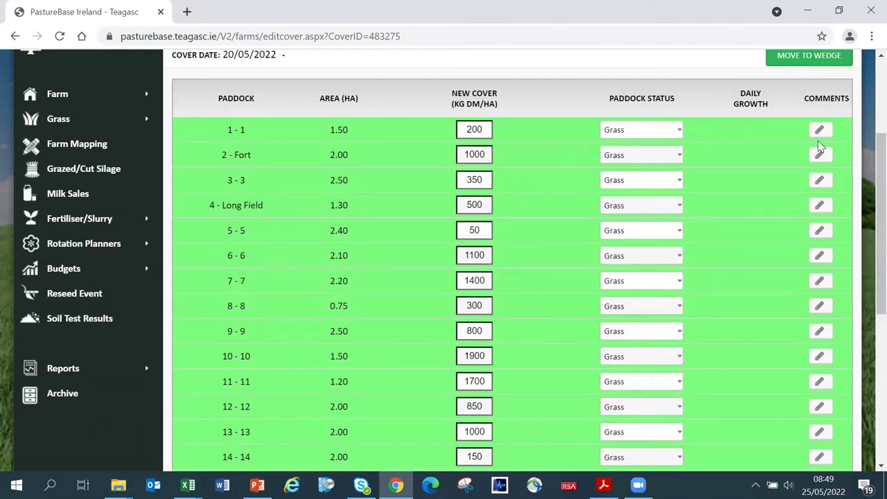
scroll(820, 150, "up", 1)
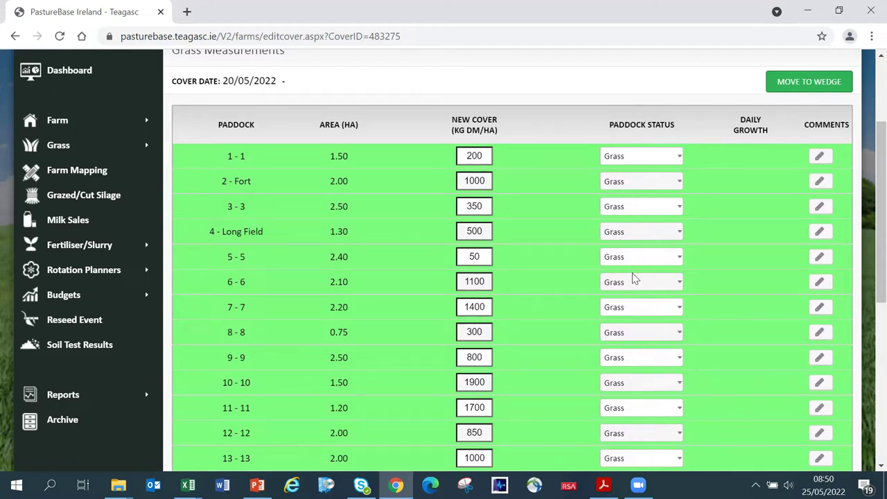
left_click(678, 157)
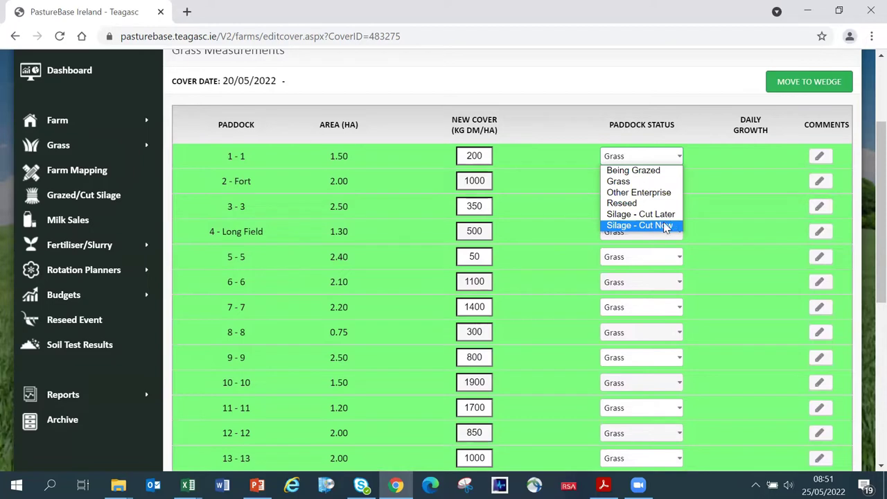
left_click(702, 122)
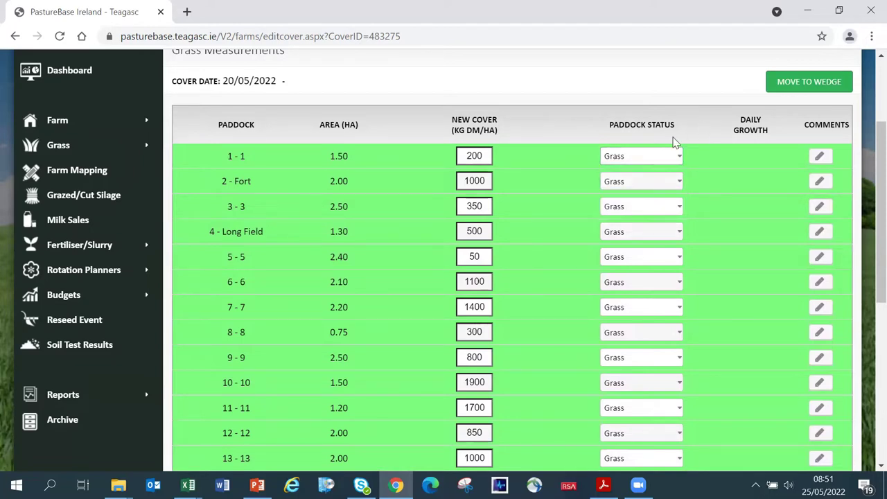
scroll(867, 208, "down", 2)
scroll(866, 241, "up", 3)
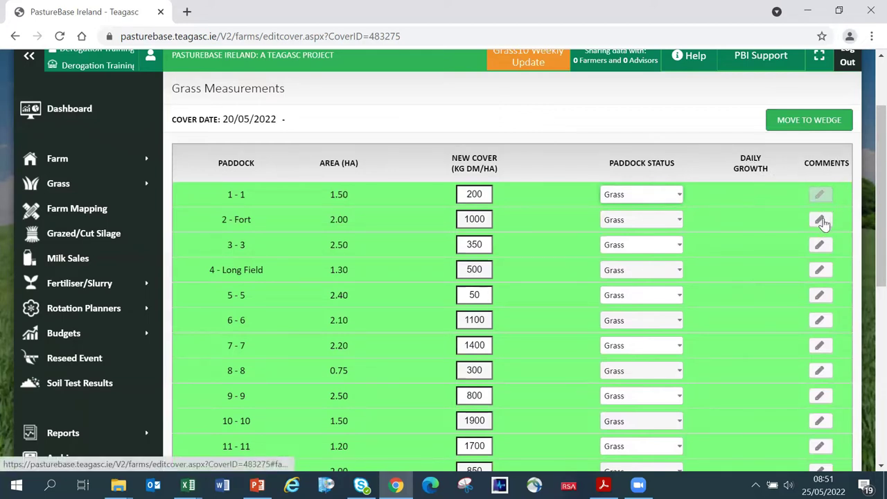
scroll(867, 187, "down", 1)
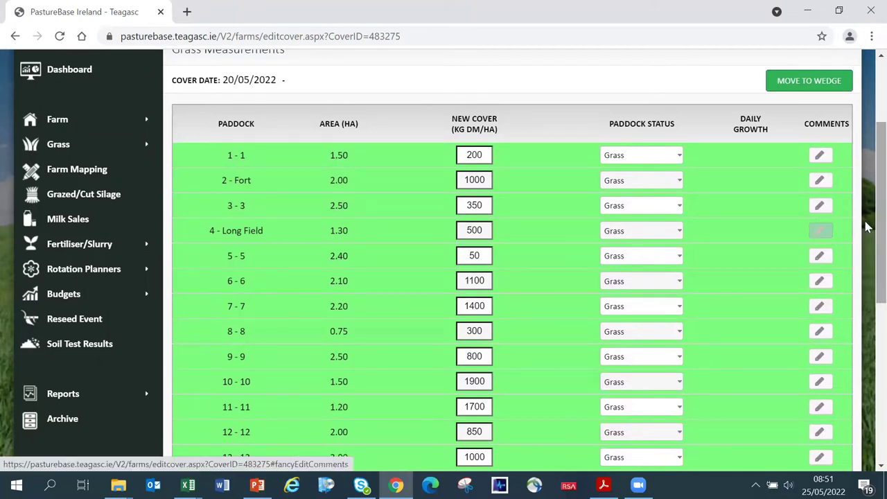
scroll(868, 169, "up", 1)
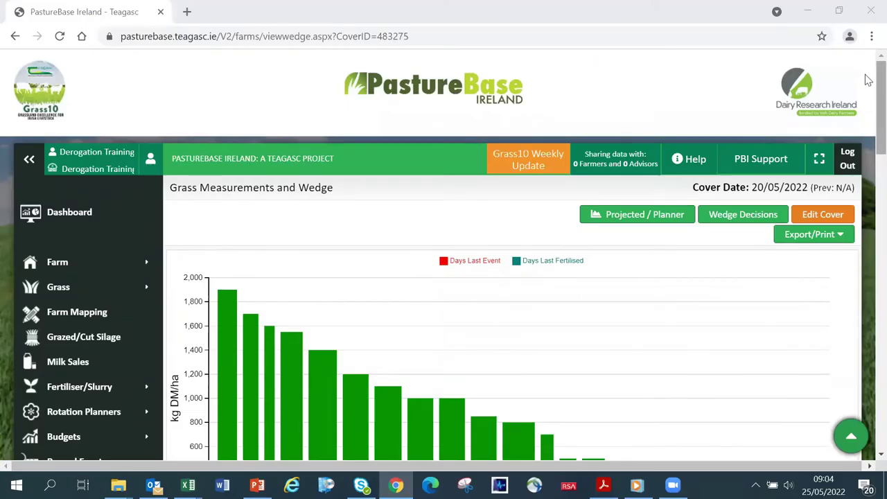
- Examine the grass wedge for the 20/05/2022 cover, its summary figures, the cover management section and the paddock results table
scroll(865, 90, "down", 2)
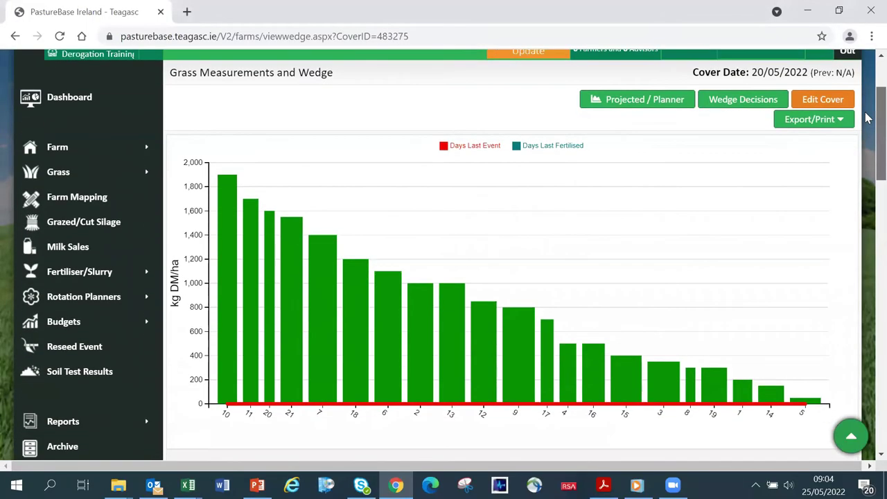
scroll(865, 118, "down", 1)
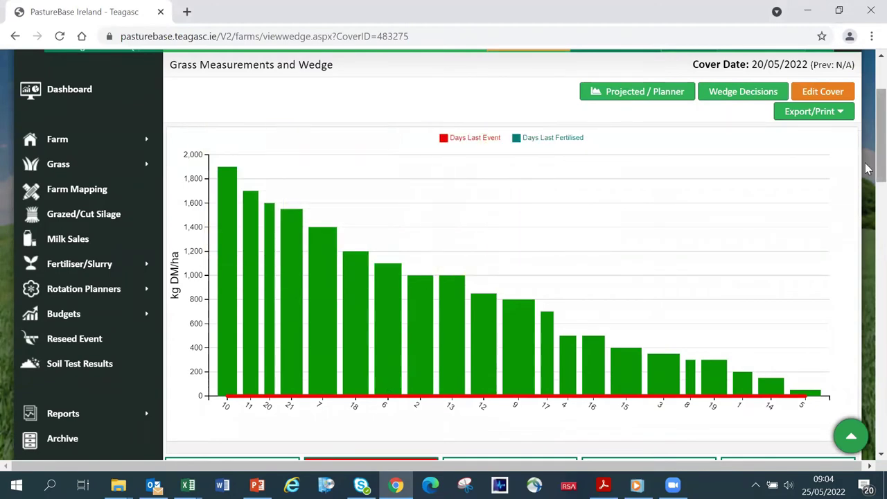
scroll(867, 181, "down", 5)
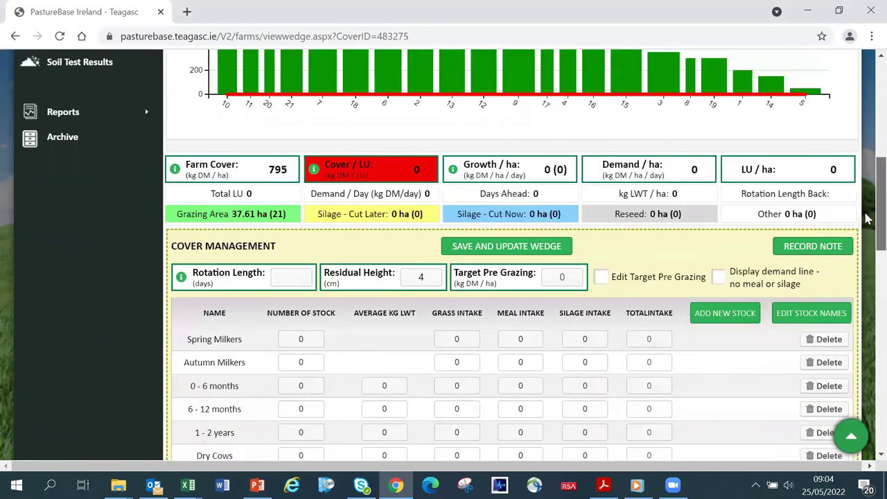
scroll(867, 219, "down", 1)
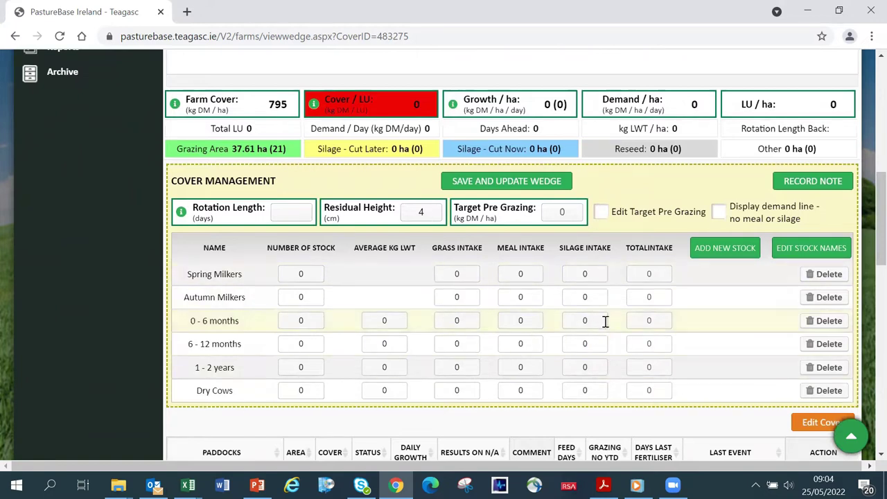
scroll(865, 263, "down", 5)
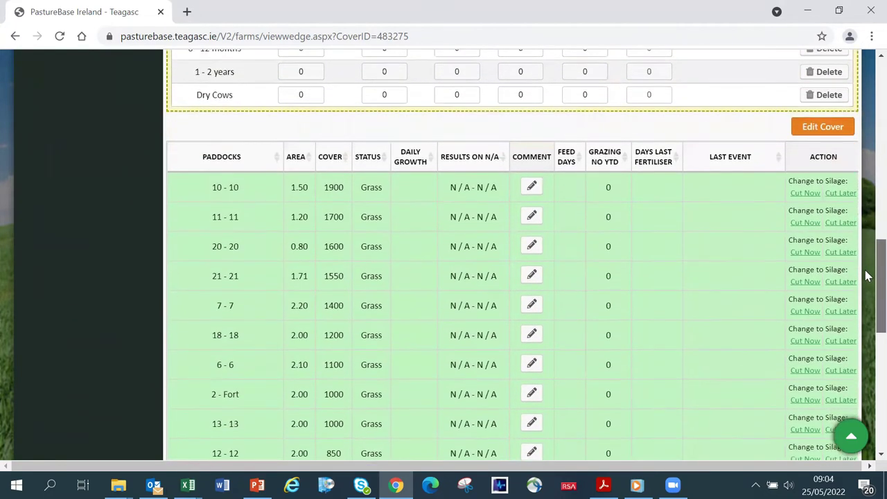
scroll(866, 275, "down", 1)
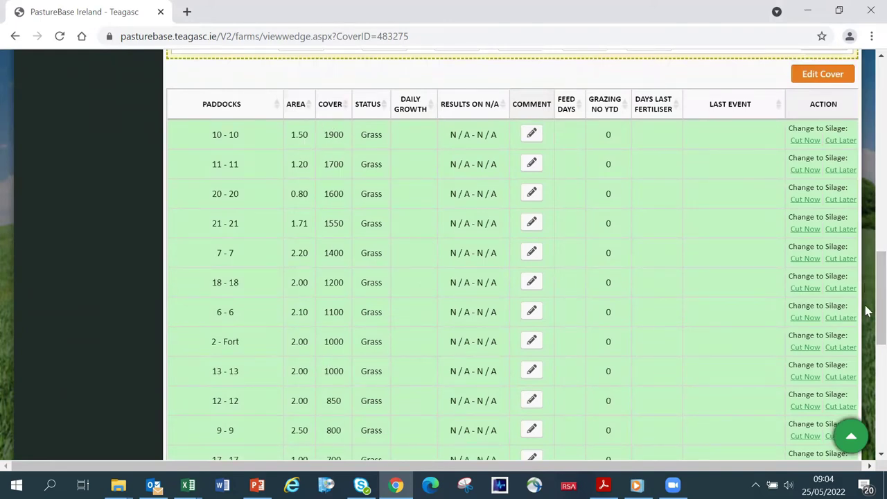
scroll(866, 311, "down", 6)
scroll(867, 362, "up", 1)
scroll(867, 363, "up", 4)
left_click_drag(866, 309, 867, 116)
mouse_move(232, 359)
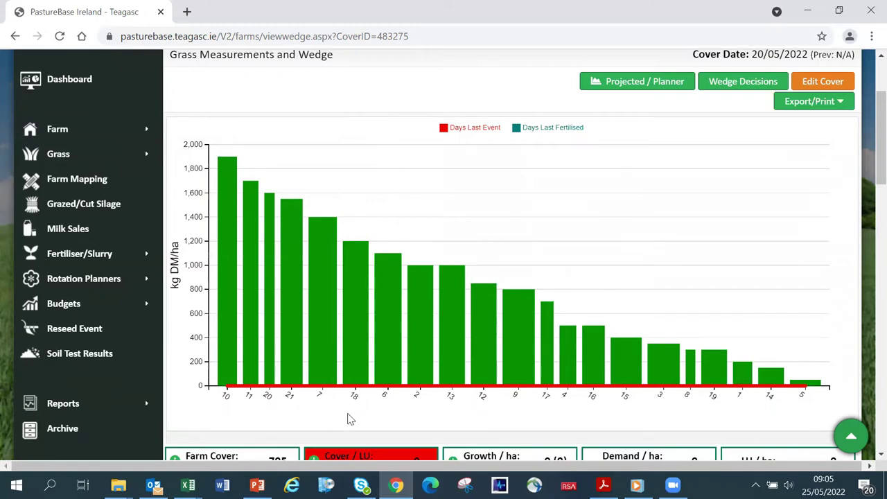
mouse_move(292, 325)
- Check the recommended rotation range in cover management, set the rotation length to 21 days, and save and update the wedge
scroll(867, 142, "down", 3)
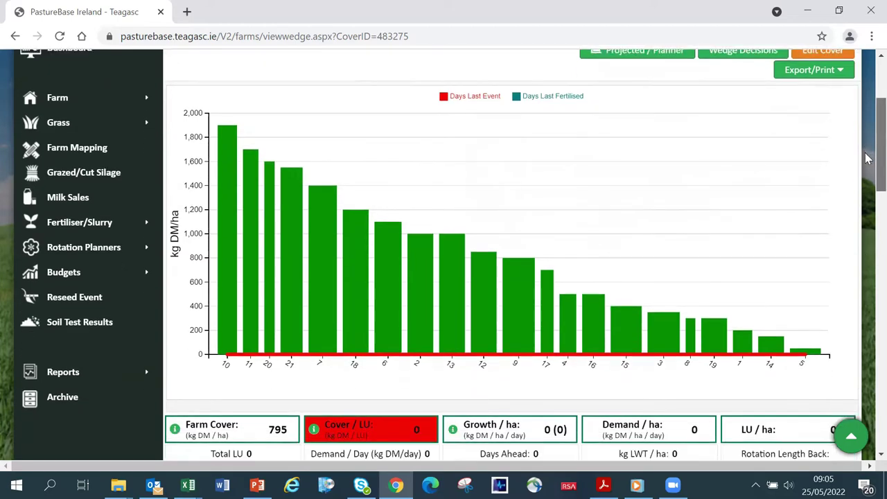
scroll(866, 183, "down", 1)
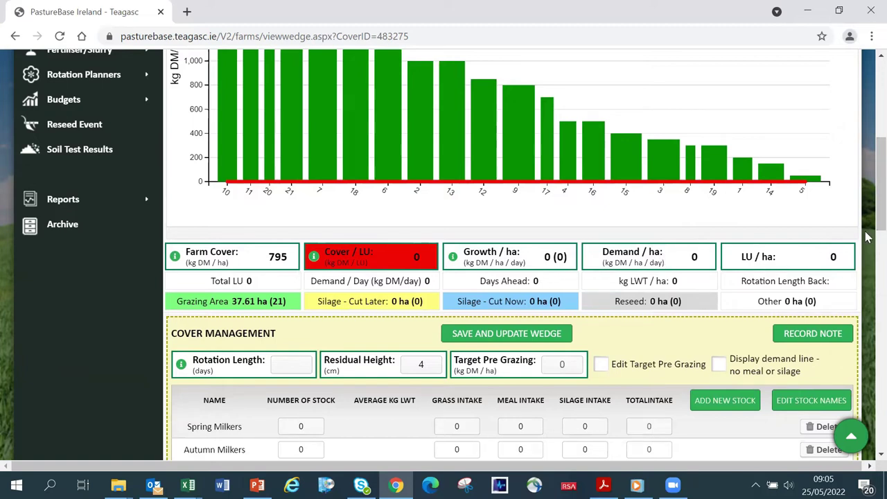
scroll(868, 201, "down", 1)
scroll(868, 201, "down", 2)
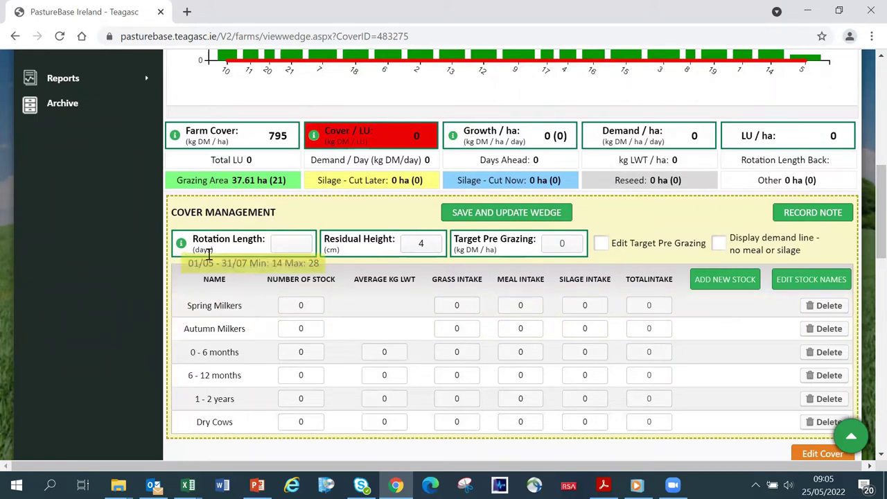
mouse_move(181, 247)
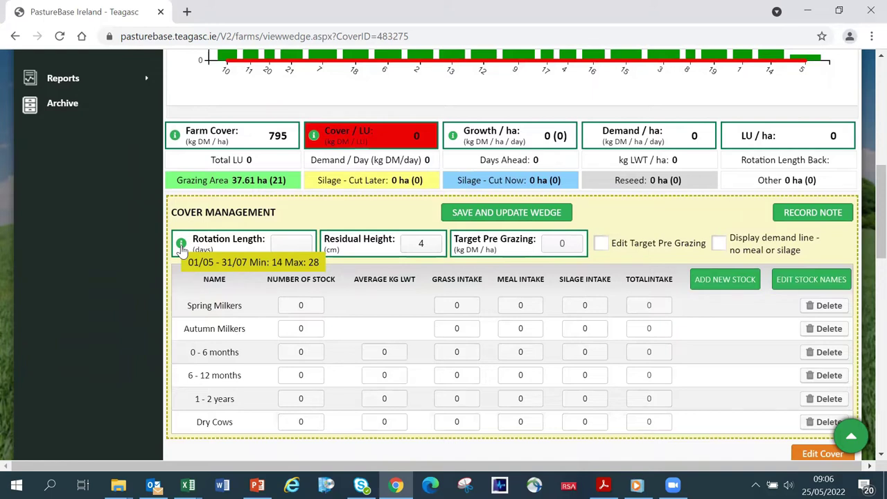
left_click(290, 244)
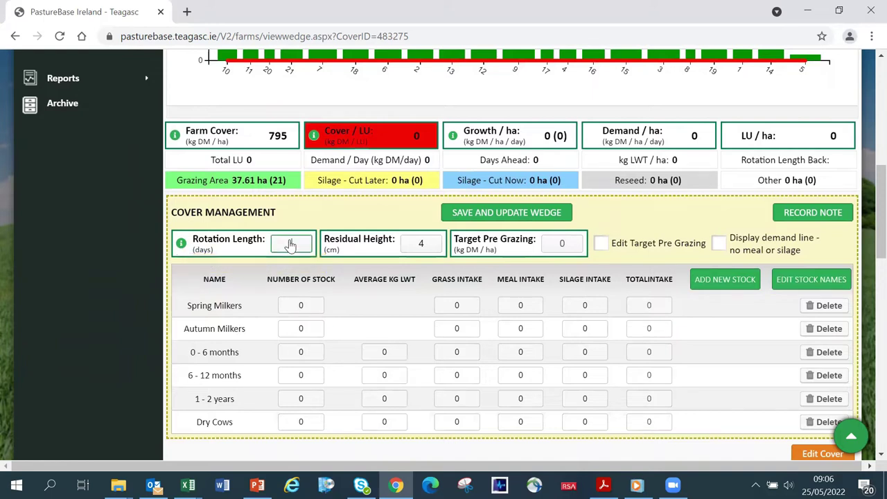
left_click(265, 279)
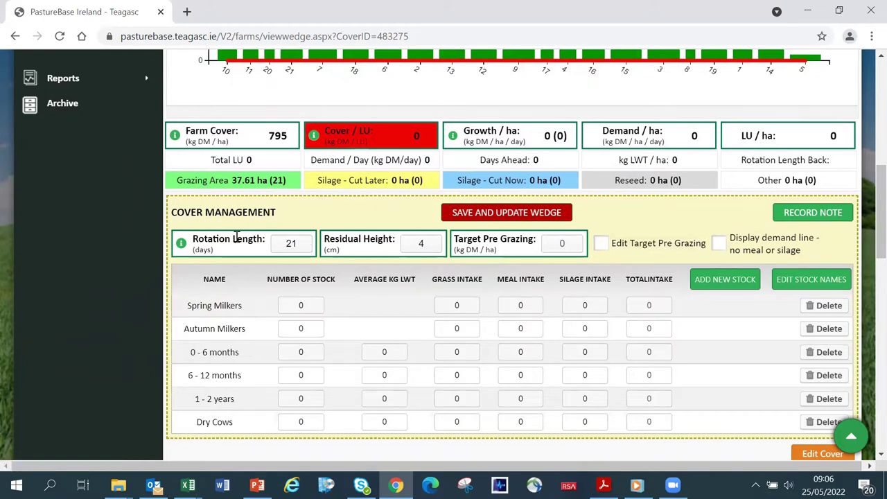
left_click(506, 215)
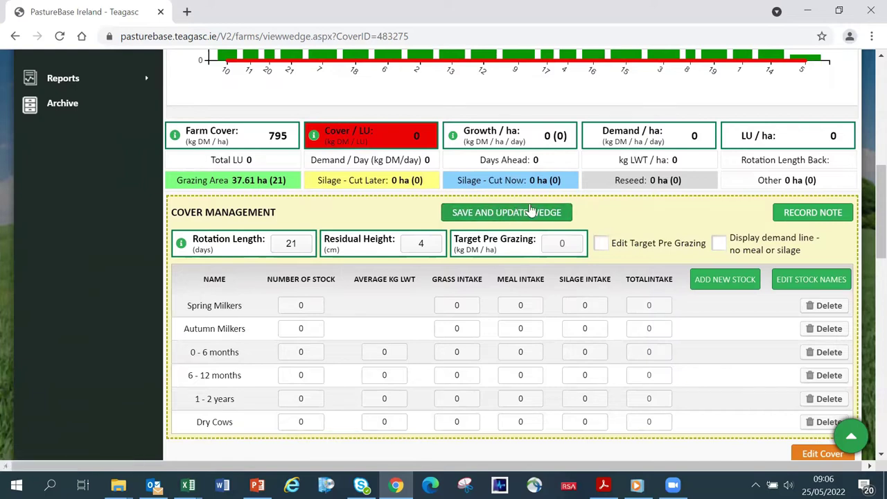
- Record 120 Spring Milkers with a grass intake of 16 and meal intake of 2, and save and update the wedge
scroll(867, 239, "down", 1)
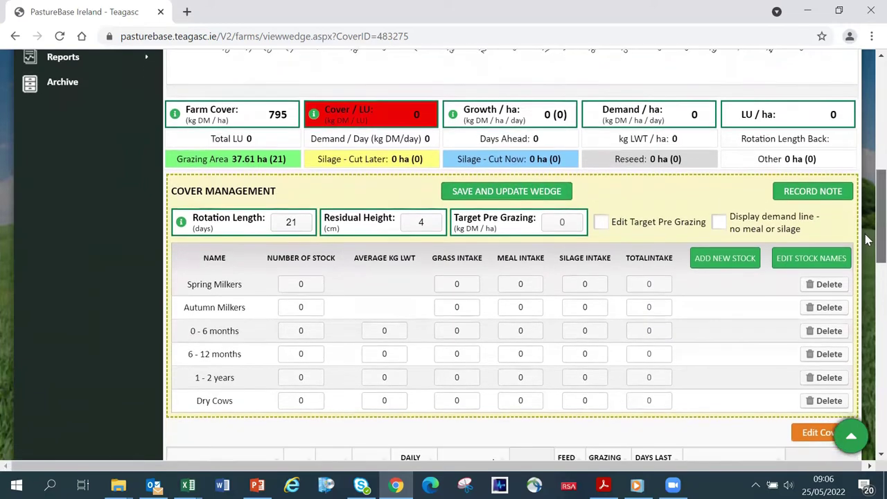
left_click(307, 281)
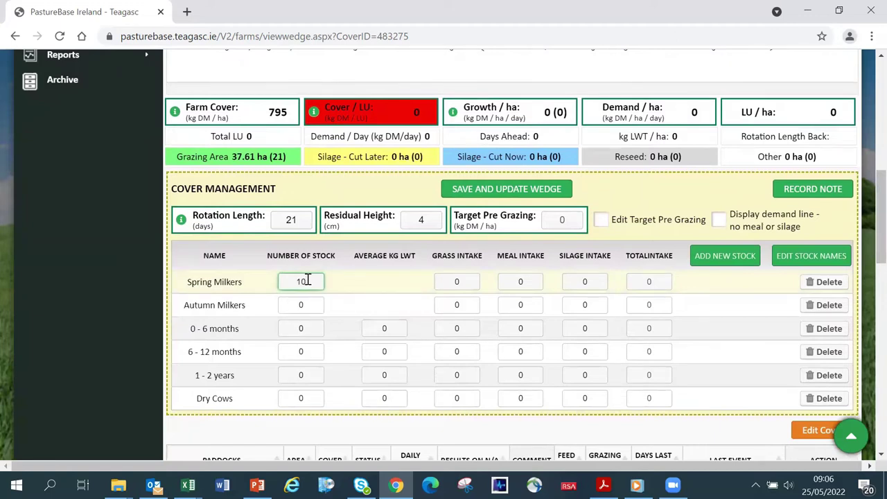
type("120")
left_click(472, 282)
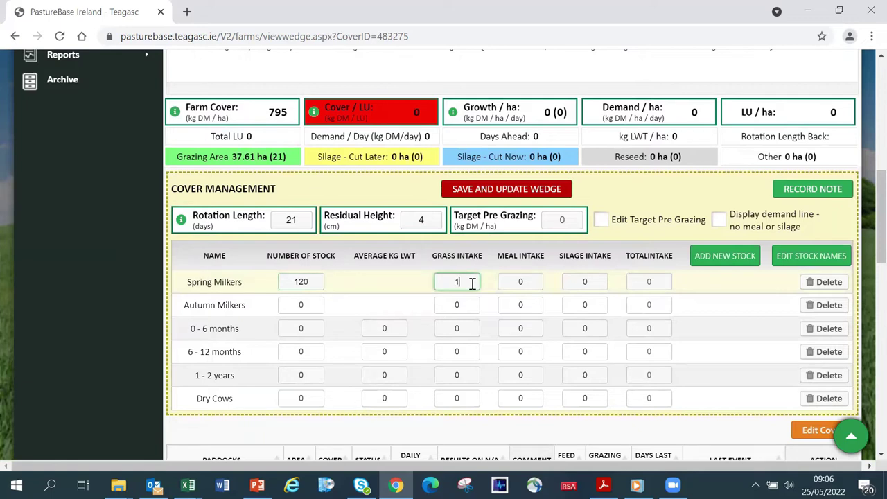
left_click(531, 283)
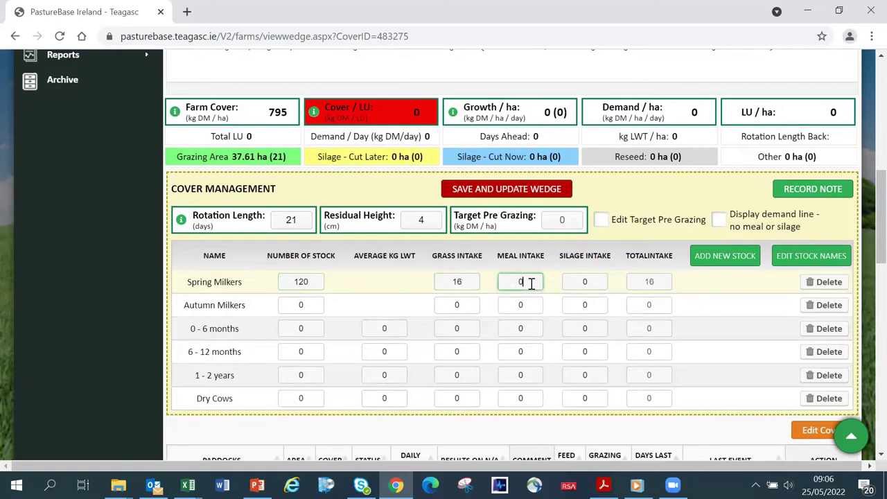
type("2")
left_click(399, 279)
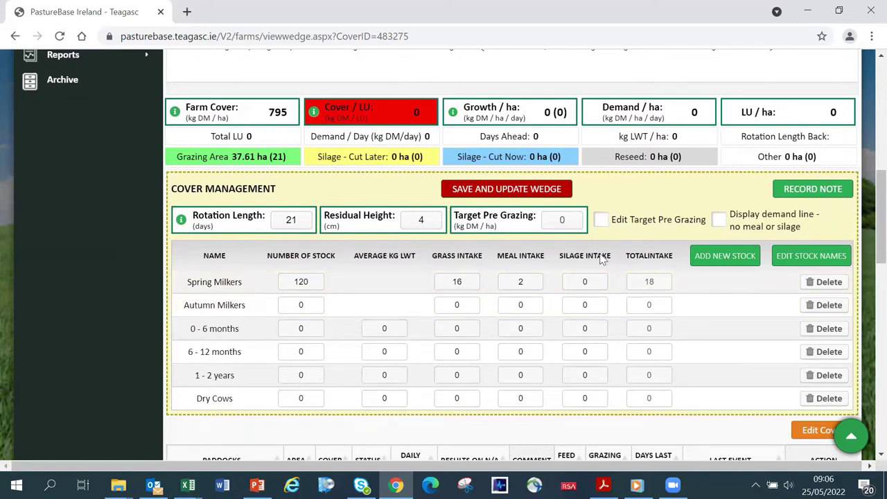
left_click(511, 191)
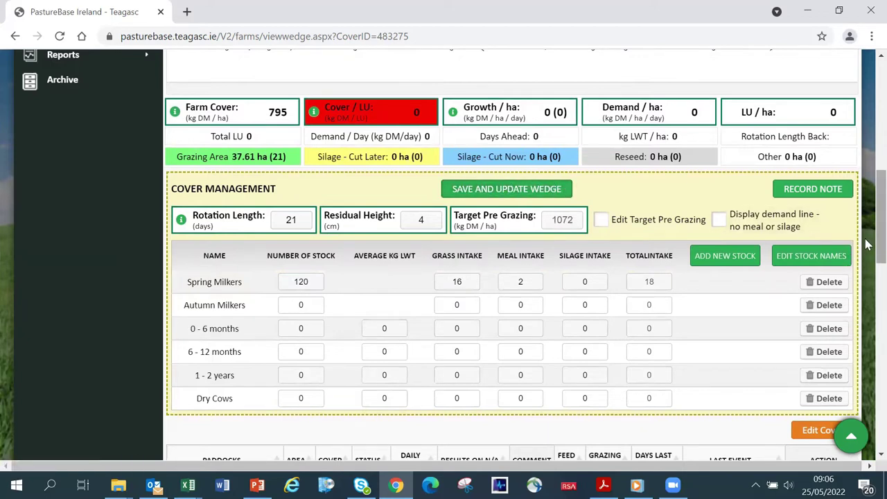
- Save and update the wedge for the Spring Milkers, and check the summary figures and the demand line on the chart
left_click(540, 194)
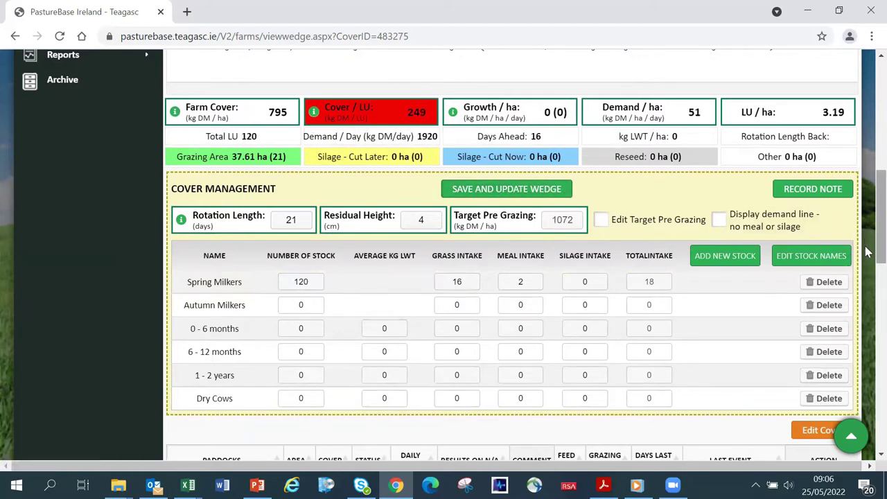
scroll(867, 247, "up", 2)
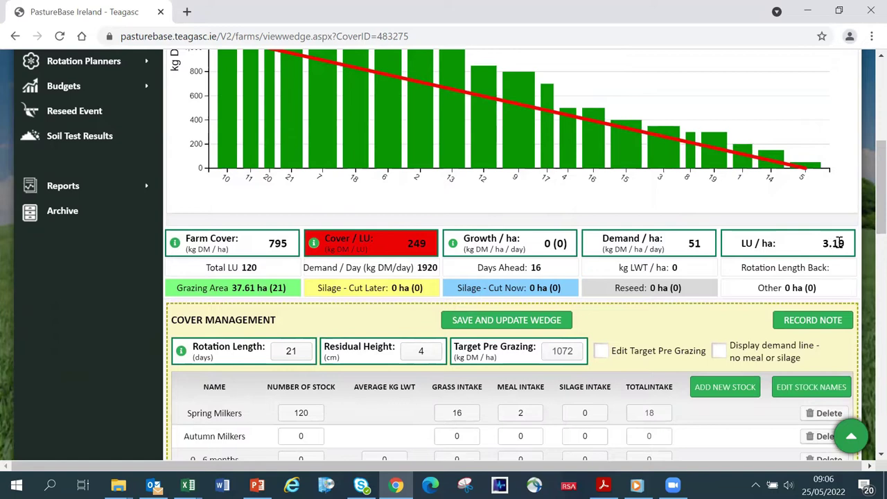
scroll(866, 221, "up", 1)
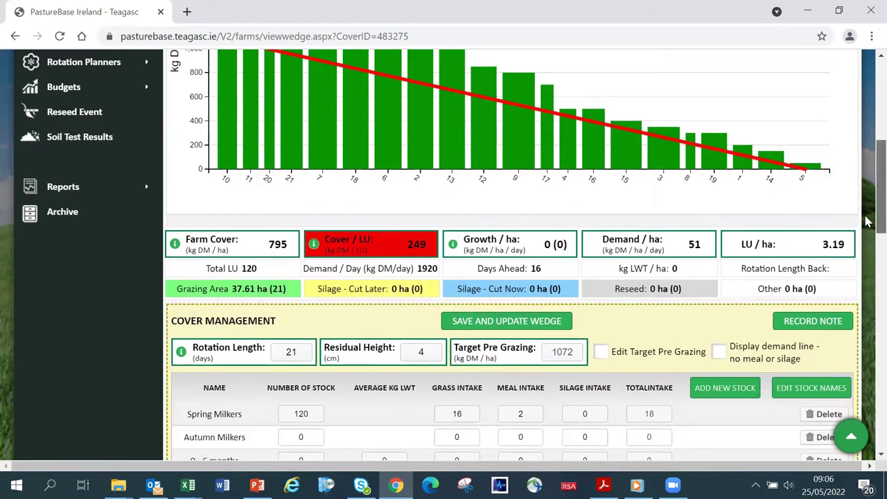
scroll(866, 221, "up", 3)
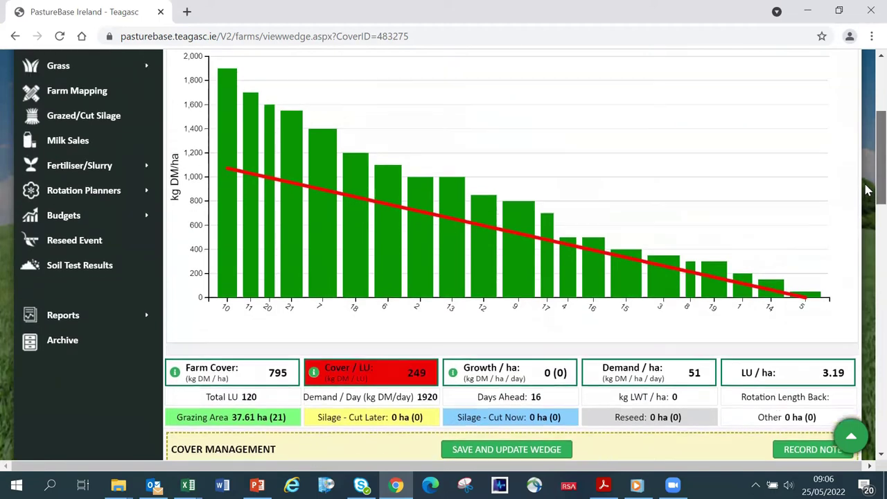
mouse_move(334, 303)
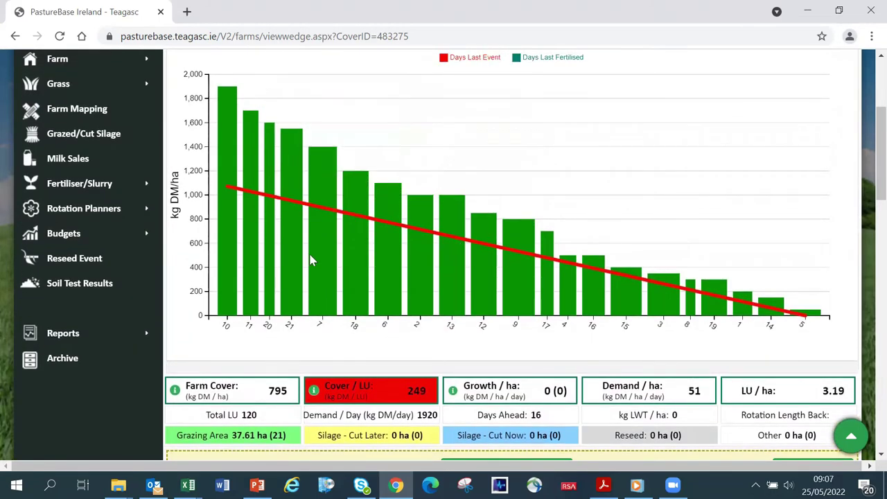
- Record 25 animals aged 0 - 6 months at 175 kg average liveweight with a grass intake of 3.5, and save and update the wedge
scroll(867, 169, "down", 1)
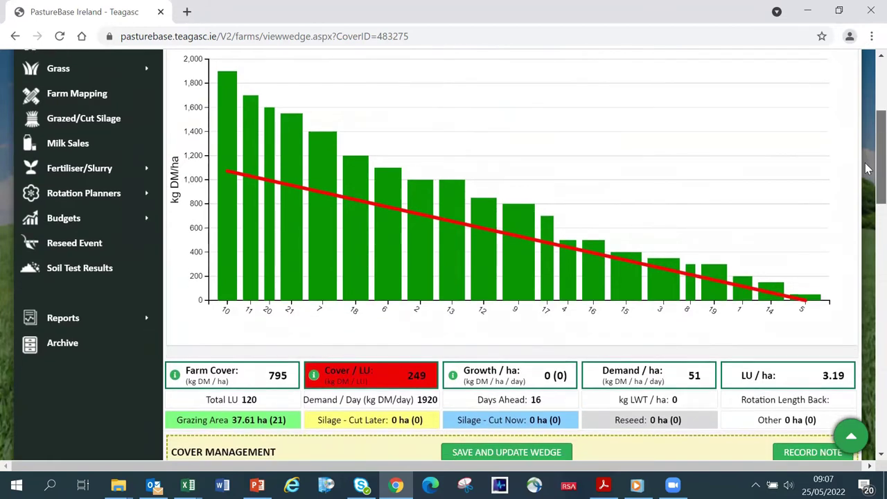
scroll(867, 168, "down", 3)
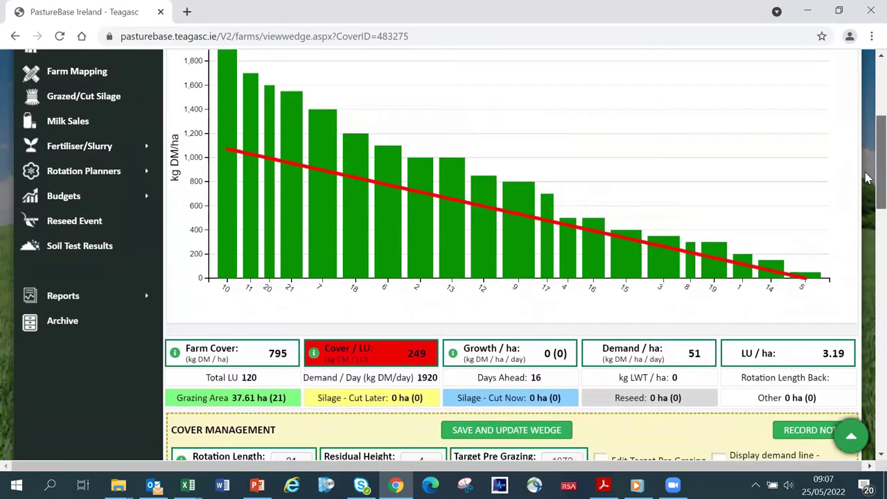
scroll(867, 206, "down", 3)
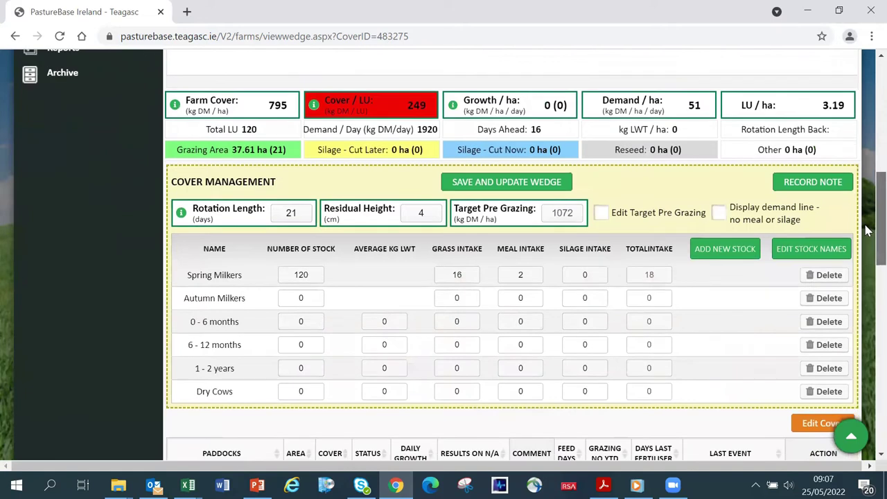
left_click(313, 320)
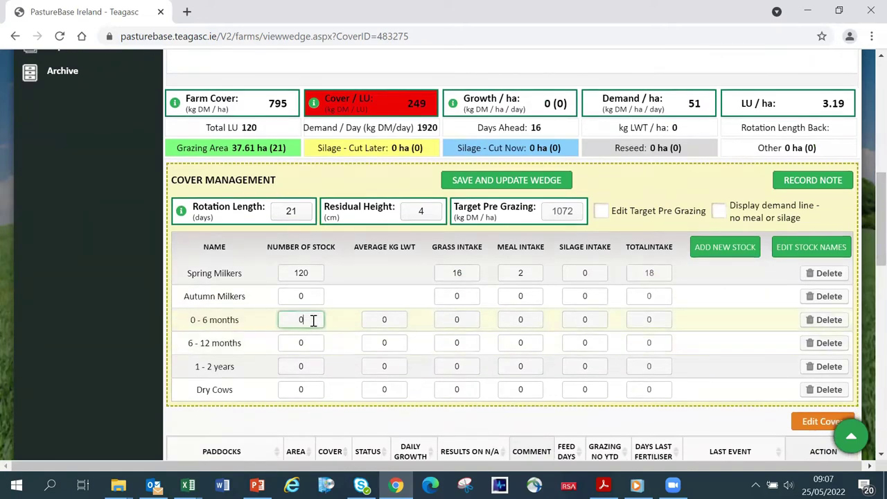
left_click(392, 319)
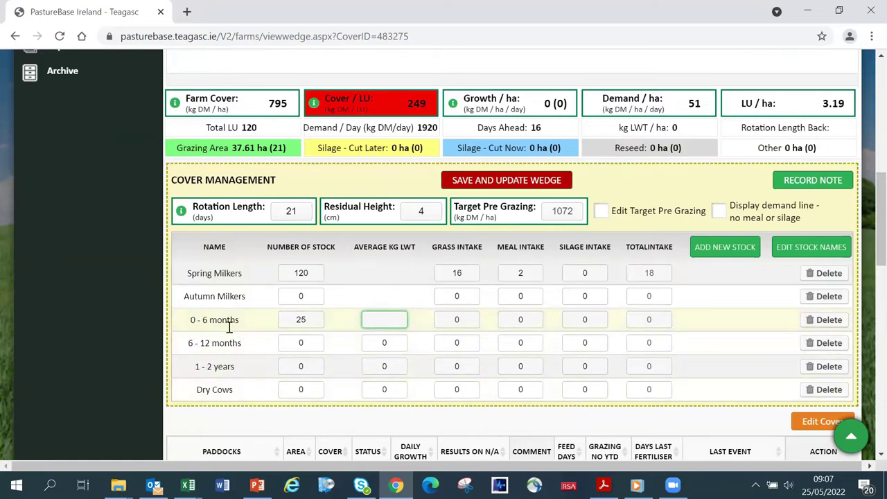
type("175")
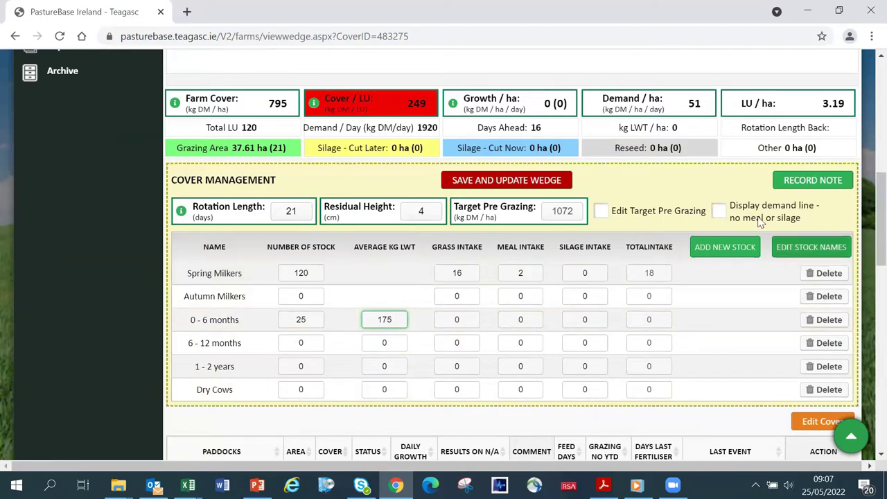
left_click(536, 182)
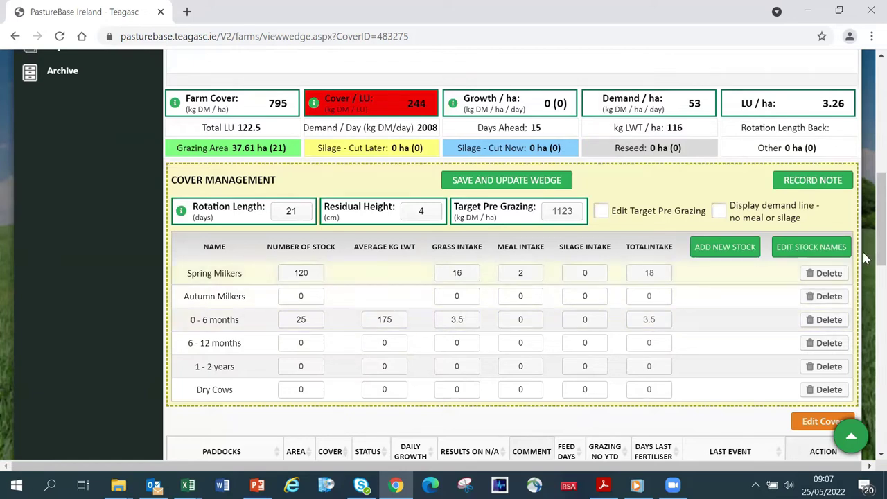
scroll(866, 222, "up", 1)
scroll(867, 222, "up", 2)
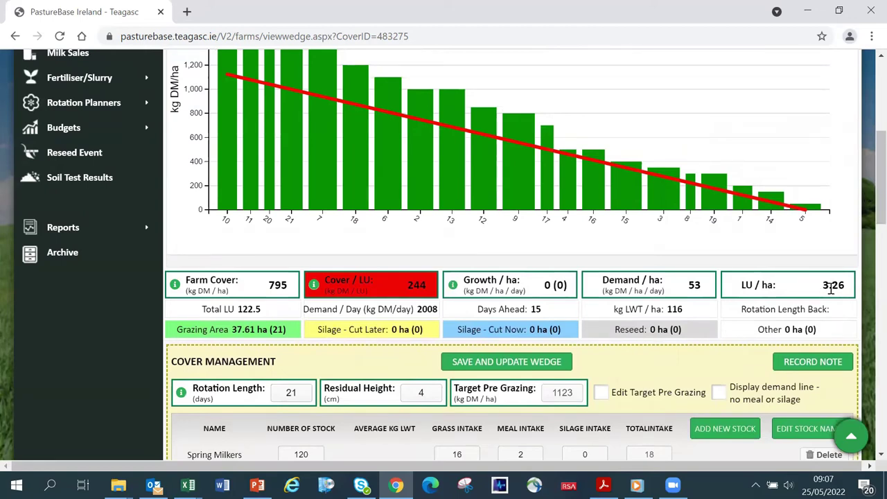
scroll(866, 201, "up", 2)
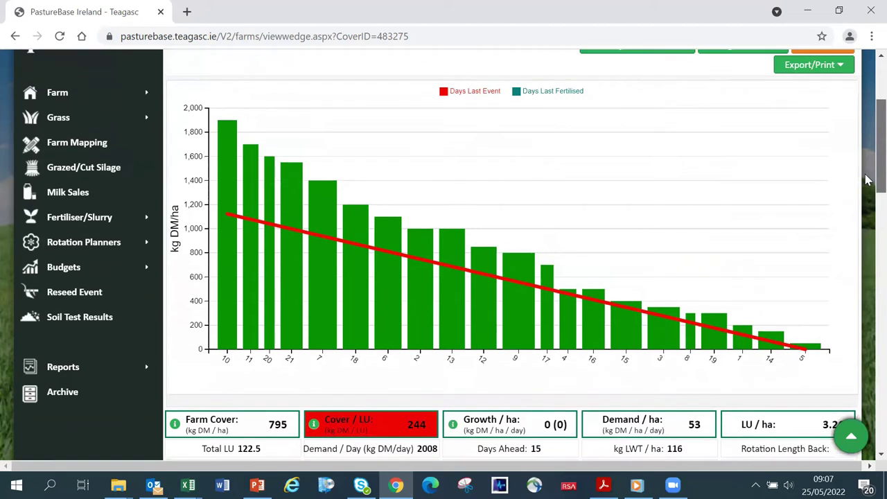
- Add Suckler Cows in Mob 1 as a new stock type in cover management
scroll(867, 180, "down", 5)
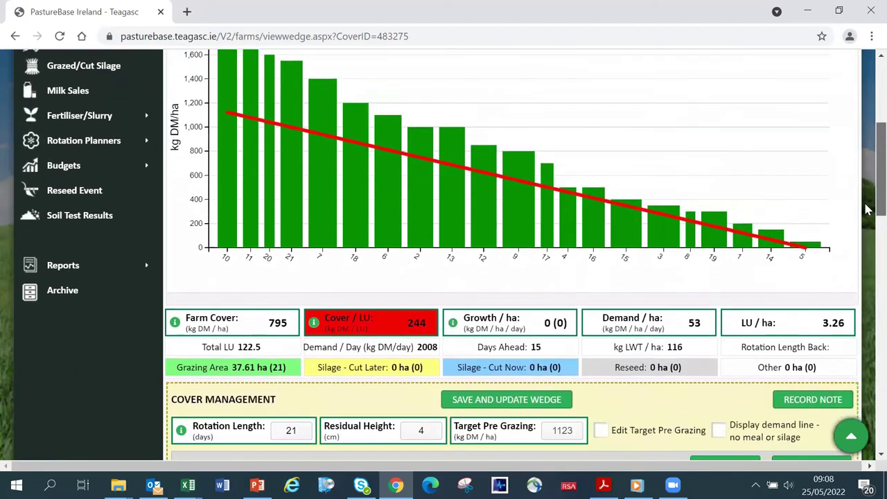
scroll(440, 307, "down", 1)
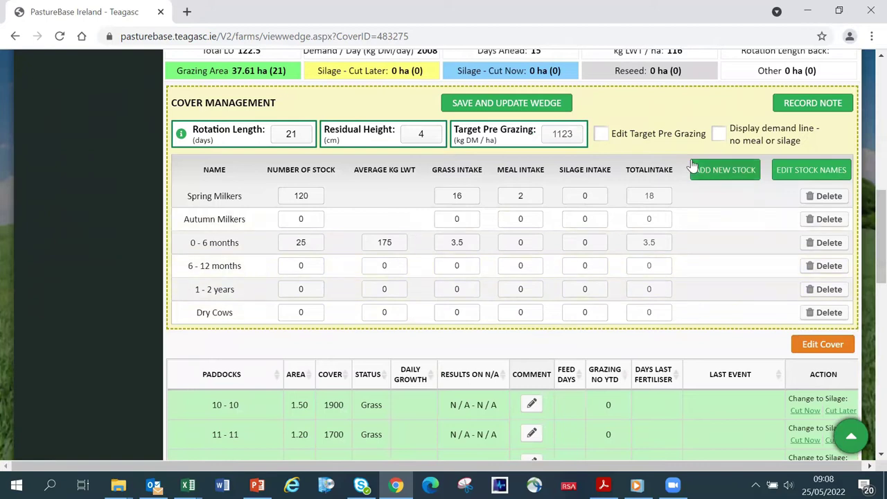
left_click(726, 173)
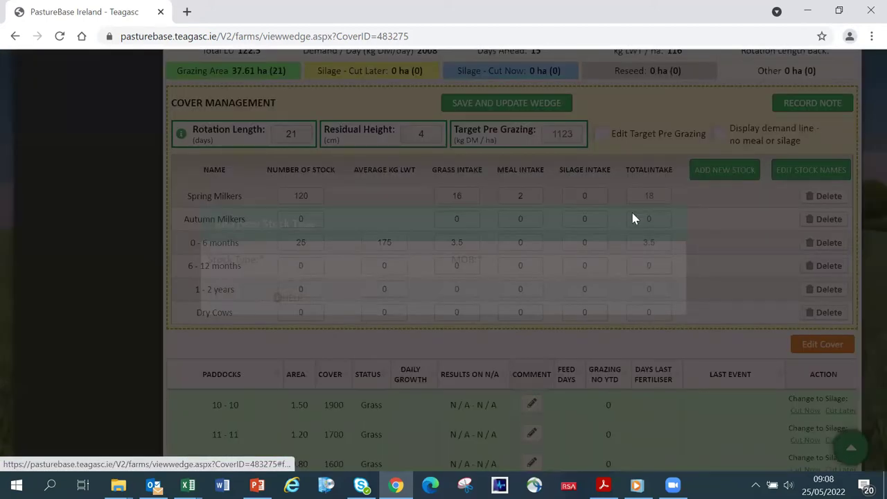
left_click(422, 267)
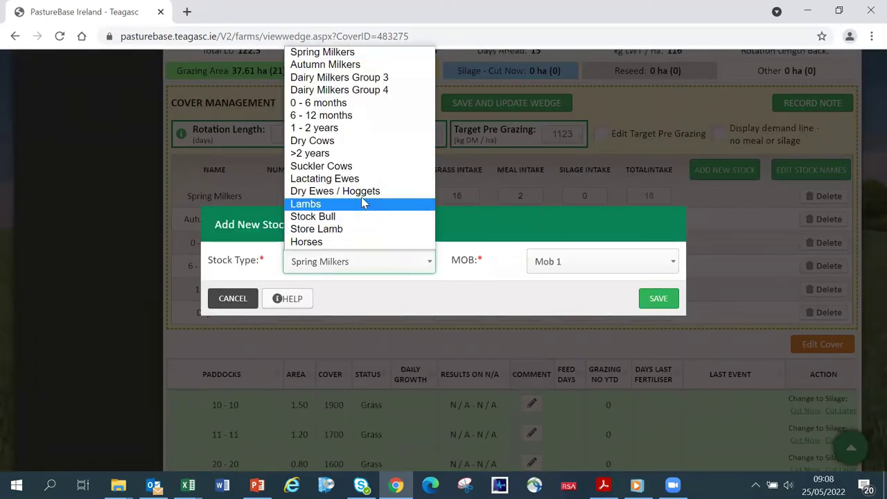
left_click(345, 166)
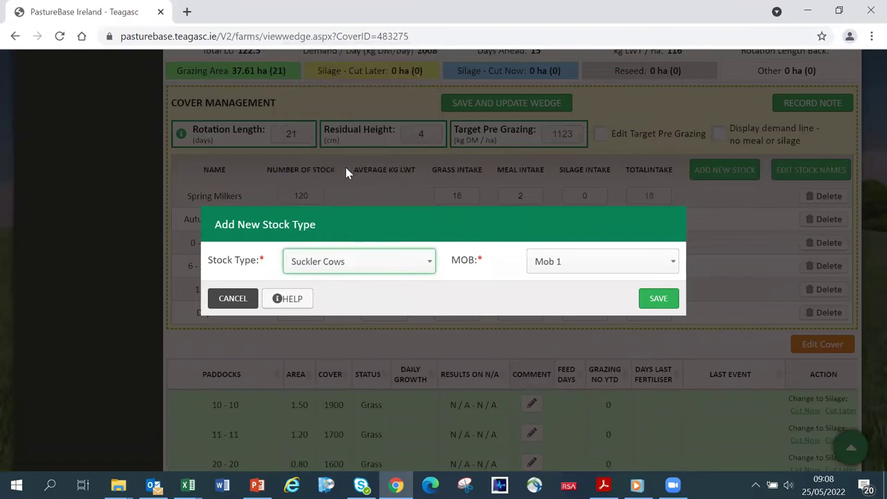
left_click(657, 297)
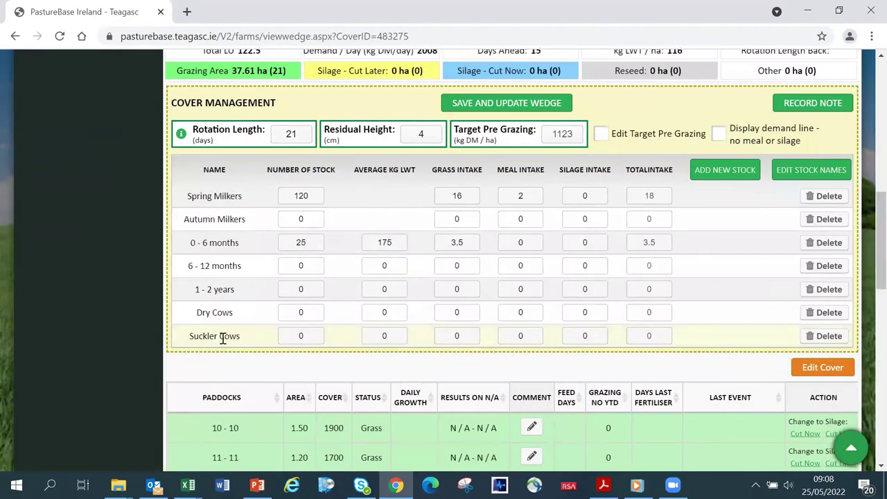
left_click_drag(189, 340, 241, 347)
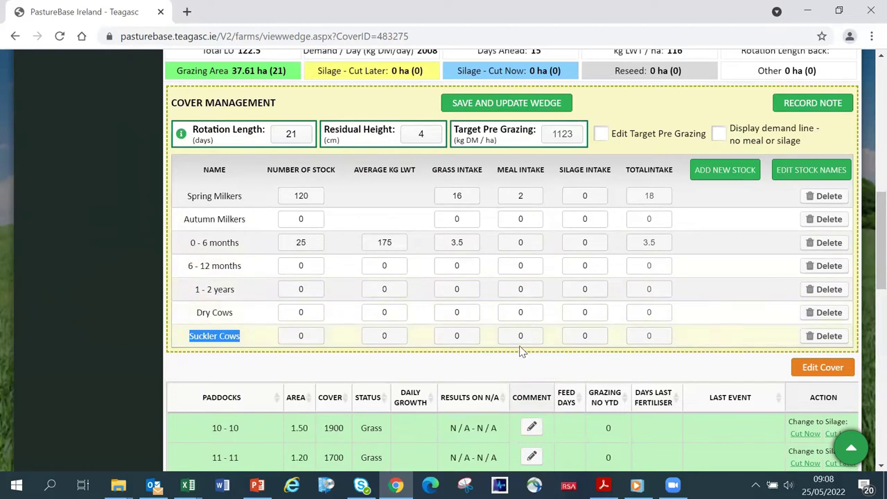
left_click(554, 342)
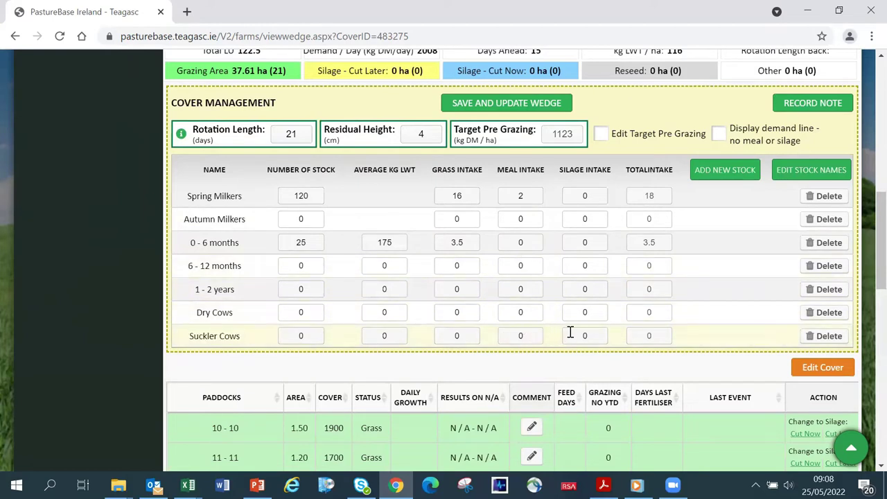
- Add Stock Bull in Mob 1 as another stock type and save it to the cover management table
left_click(738, 174)
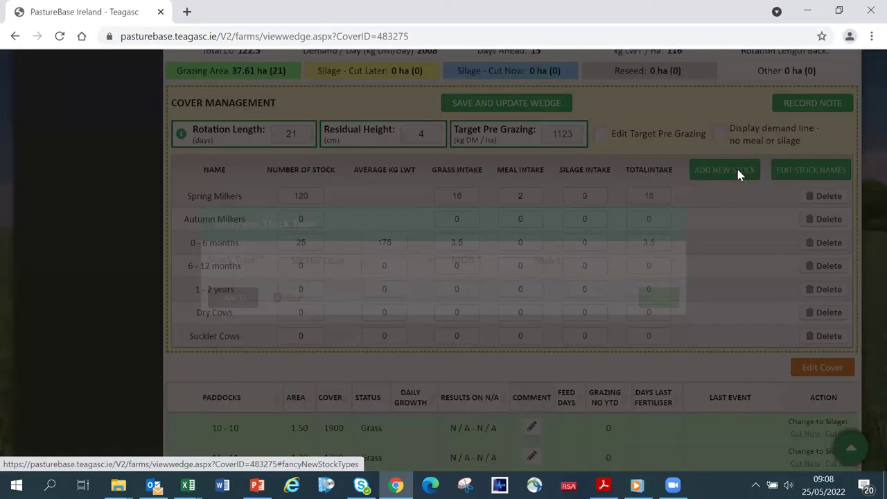
left_click(418, 266)
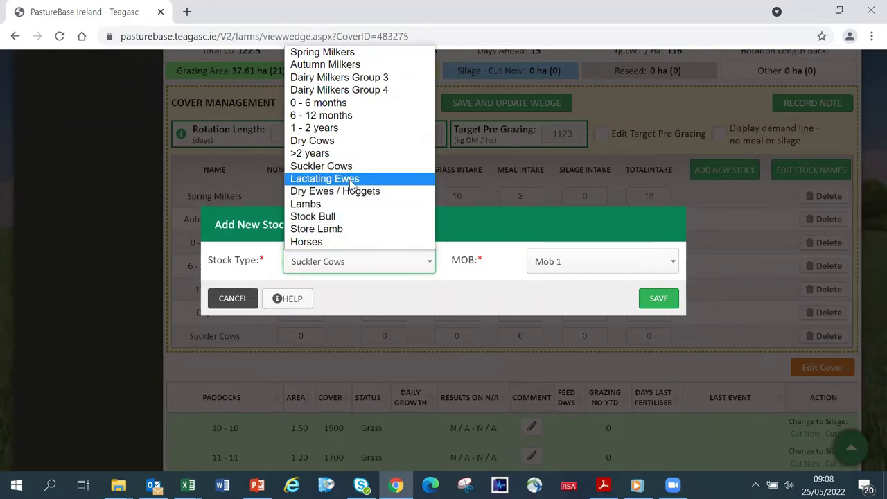
left_click(332, 218)
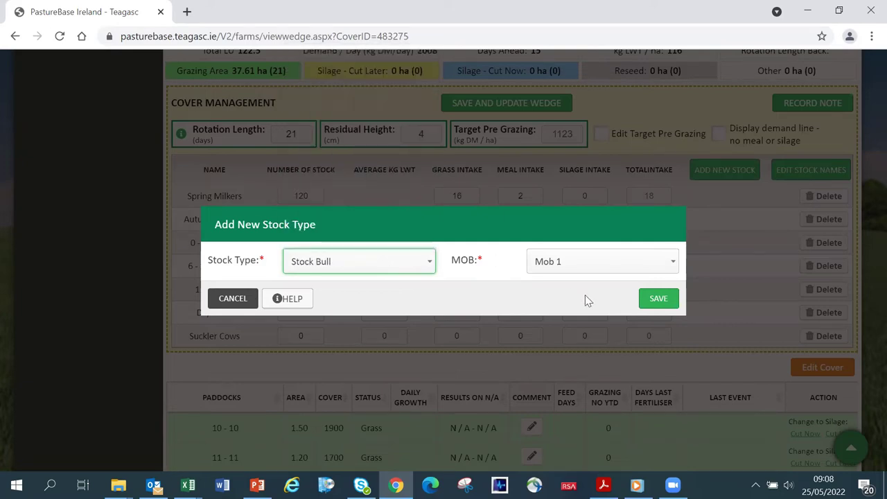
left_click(662, 298)
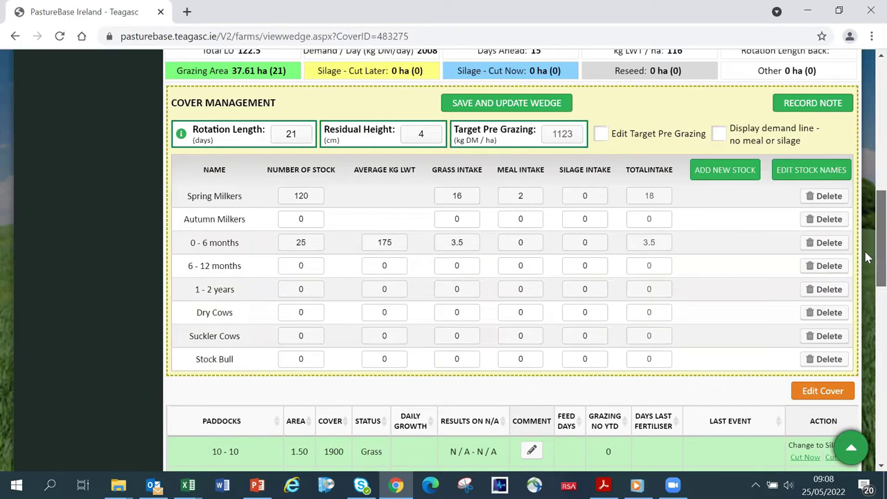
scroll(867, 256, "up", 1)
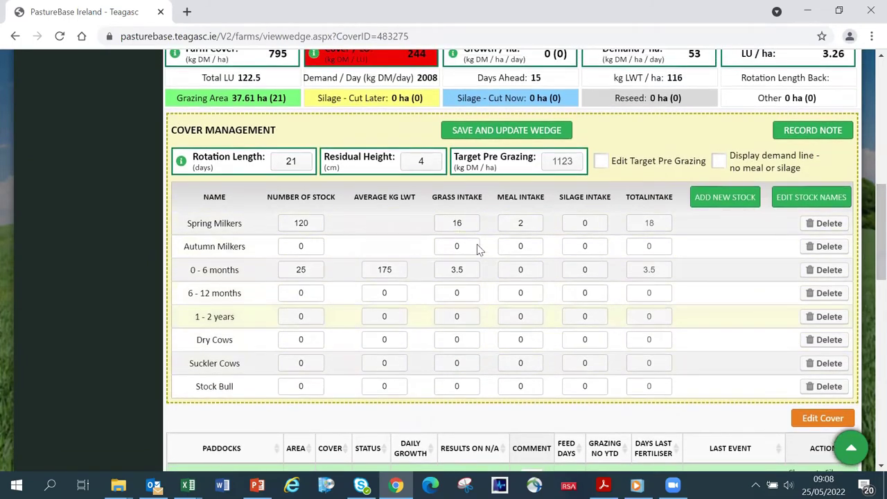
scroll(866, 229, "up", 2)
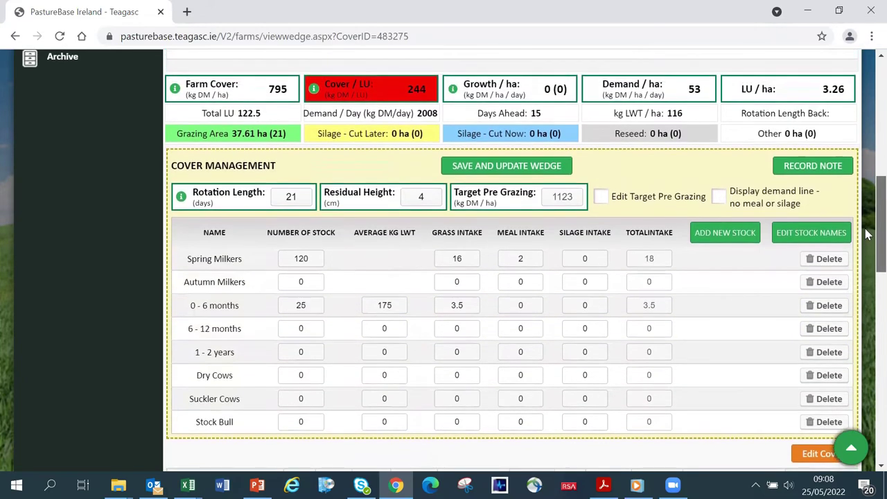
scroll(866, 211, "up", 1)
scroll(866, 202, "up", 3)
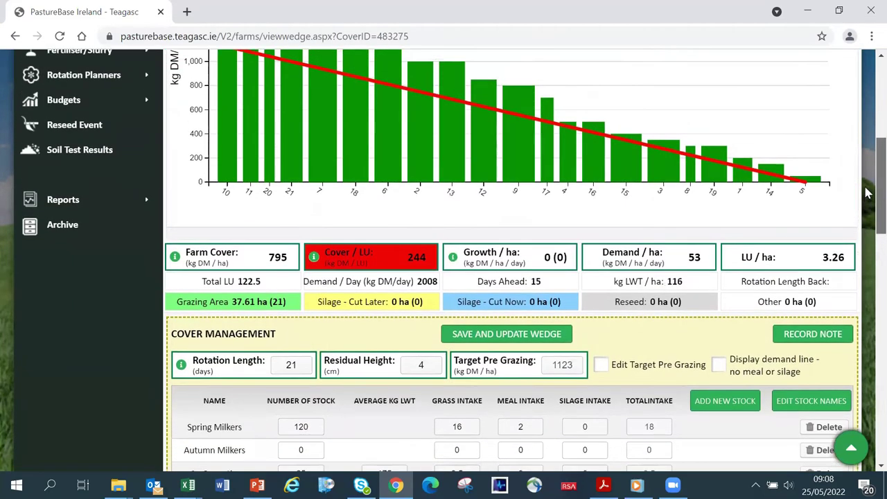